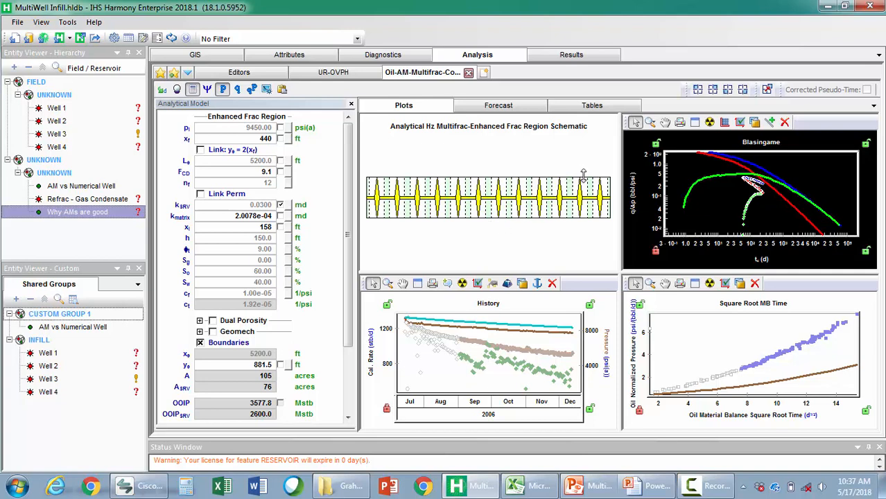
# Shrink the enhanced frac regions in the schematic to a fracture half-length xf of 273 ft and an xI of 102 ft
pyautogui.moveTo(583, 175); pyautogui.dragTo(583, 185)
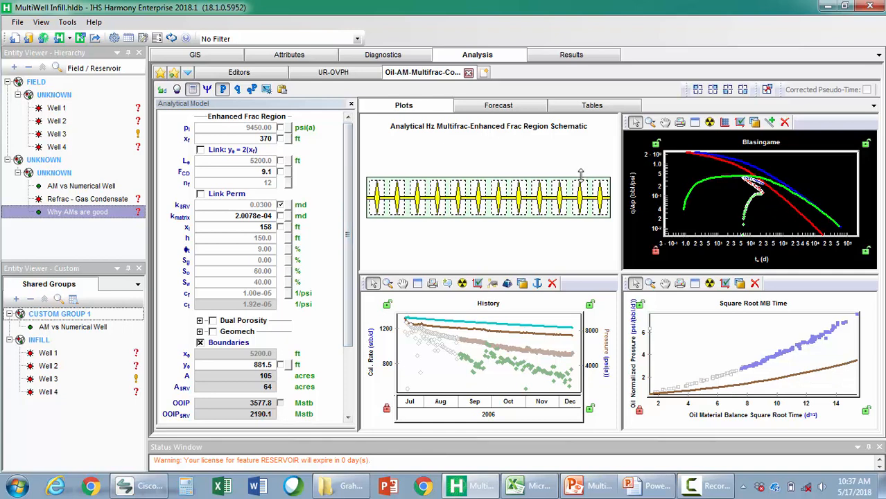
pyautogui.moveTo(581, 175); pyautogui.dragTo(581, 178)
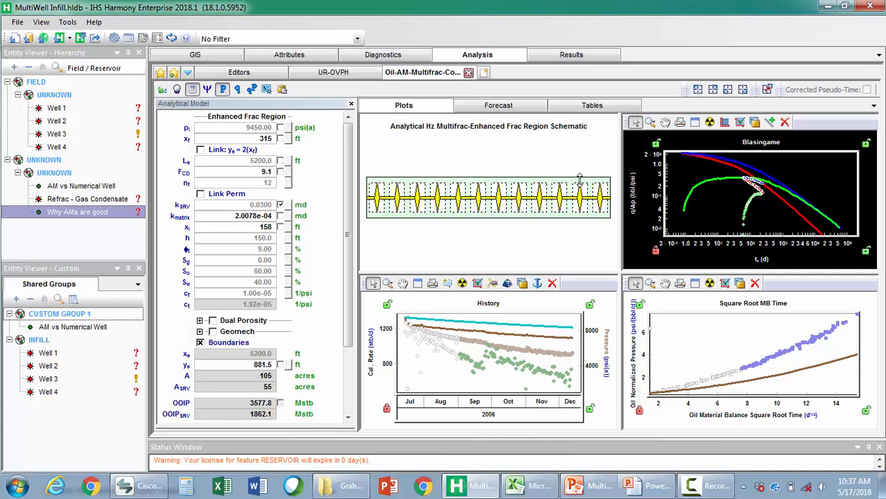
pyautogui.moveTo(580, 179); pyautogui.dragTo(562, 192)
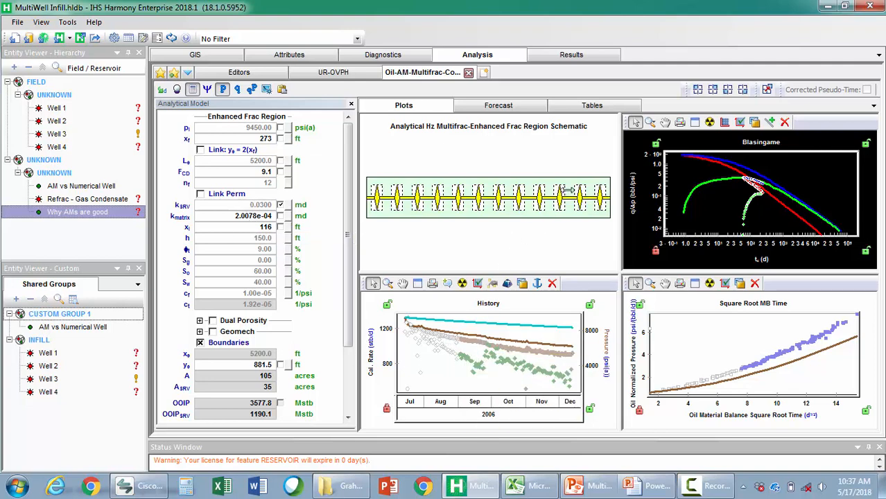
pyautogui.moveTo(567, 189); pyautogui.dragTo(565, 189)
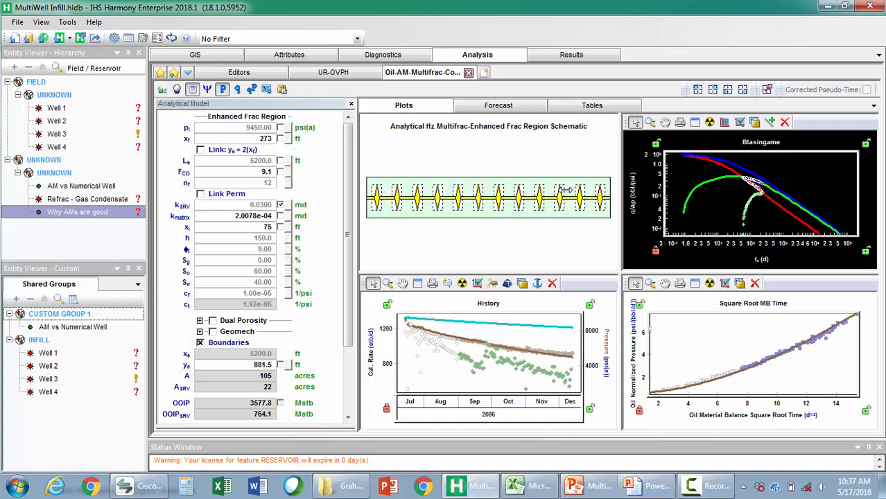
pyautogui.moveTo(564, 189); pyautogui.dragTo(567, 189)
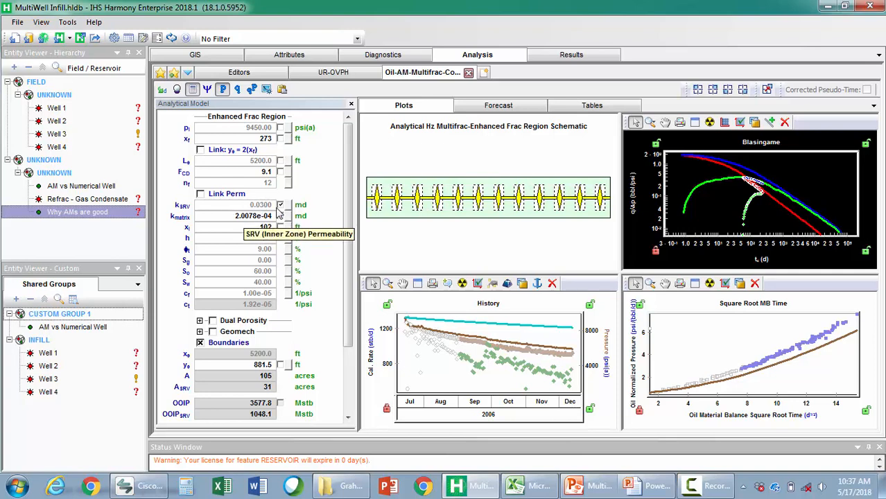
# Auto-calculate the model fit for kSRV, then include kmatrix in the automatic calculation and rerun it
pyautogui.click(177, 90)
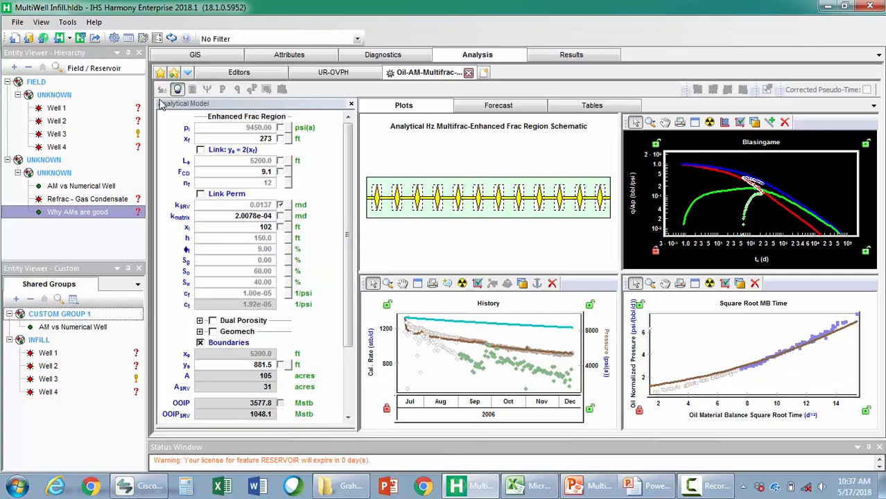
pyautogui.click(280, 216)
pyautogui.click(177, 89)
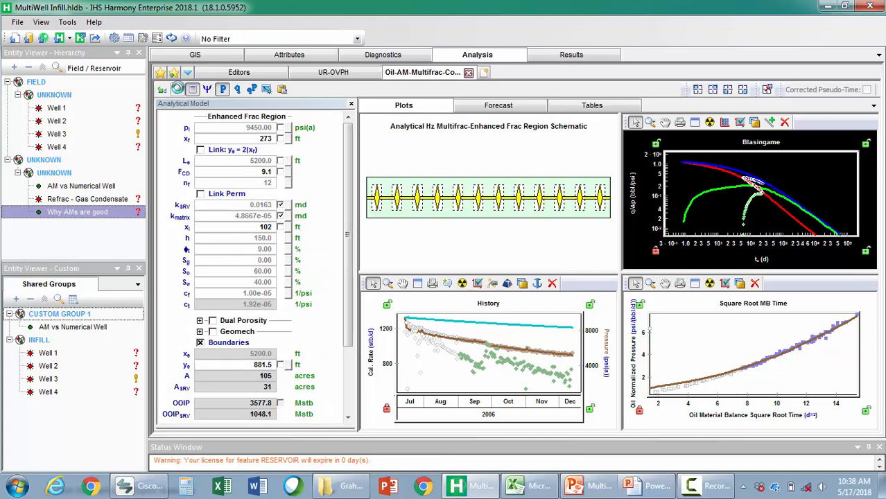
# Open the AM vs Numerical Well's analytical forecast and enlarge its Results plot
pyautogui.click(101, 189)
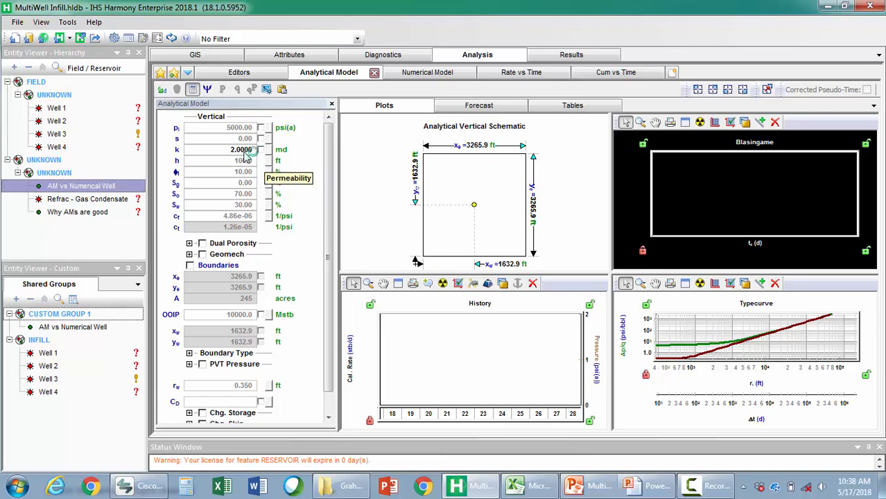
pyautogui.click(476, 111)
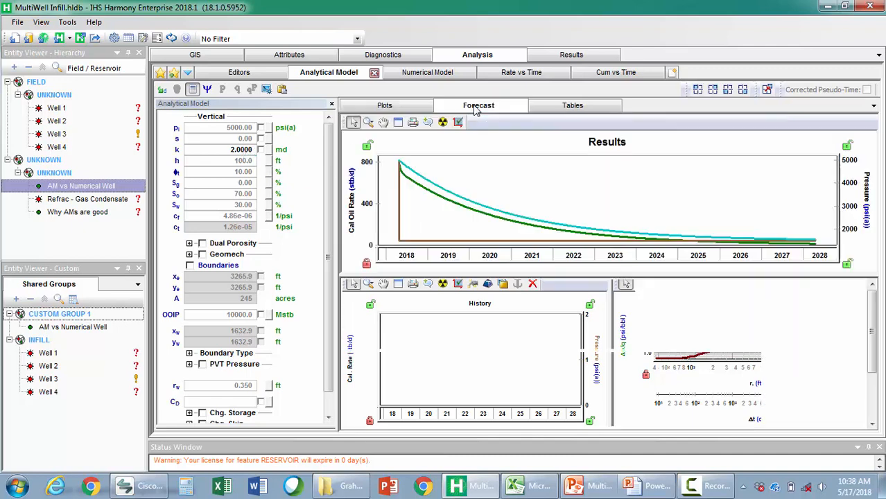
pyautogui.moveTo(526, 276); pyautogui.dragTo(526, 311)
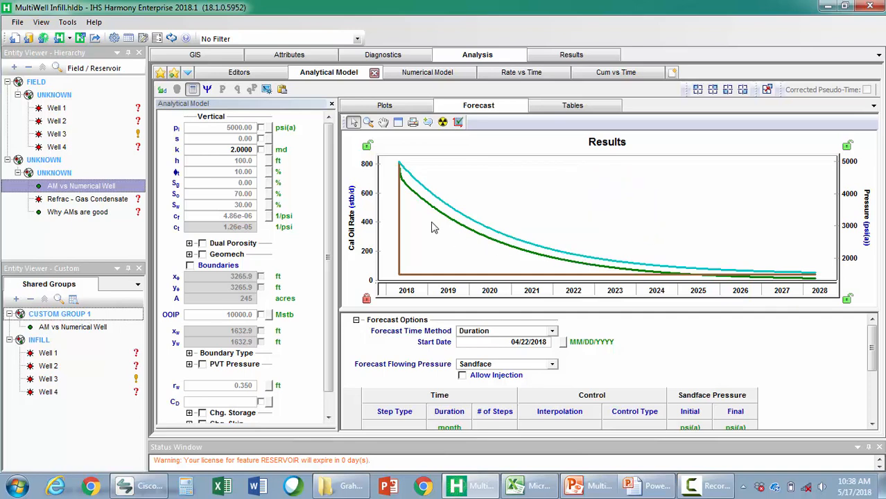
# Try permeabilities of 3 md and 1 md on the analytical forecast, then set k back to 2 md
pyautogui.doubleClick(250, 150)
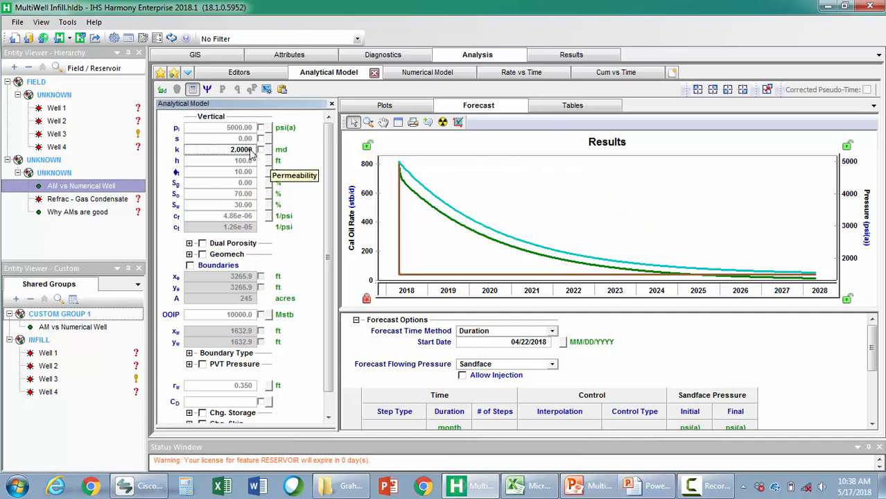
pyautogui.write('3')
pyautogui.press('Return')
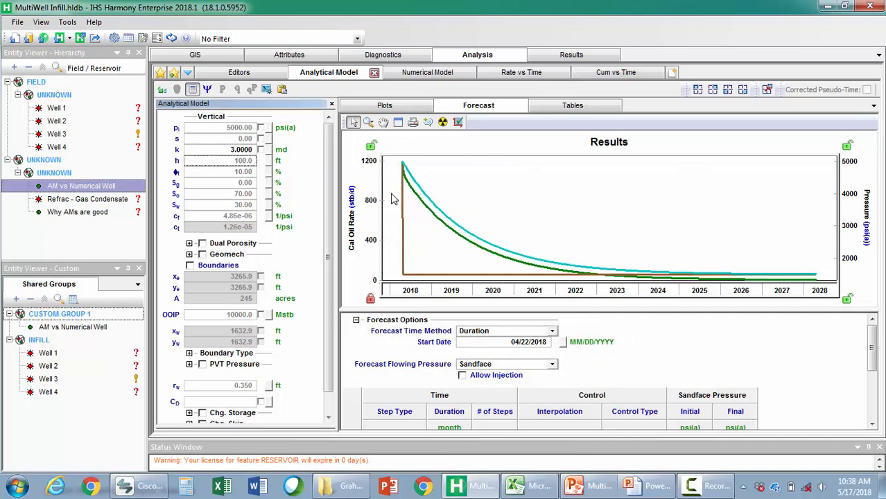
pyautogui.doubleClick(244, 150)
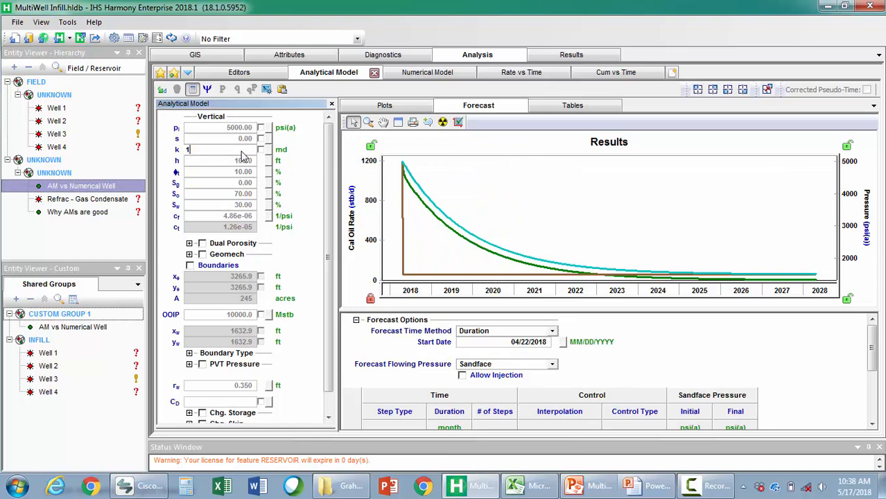
pyautogui.write('1')
pyautogui.press('Tab')
pyautogui.doubleClick(243, 149)
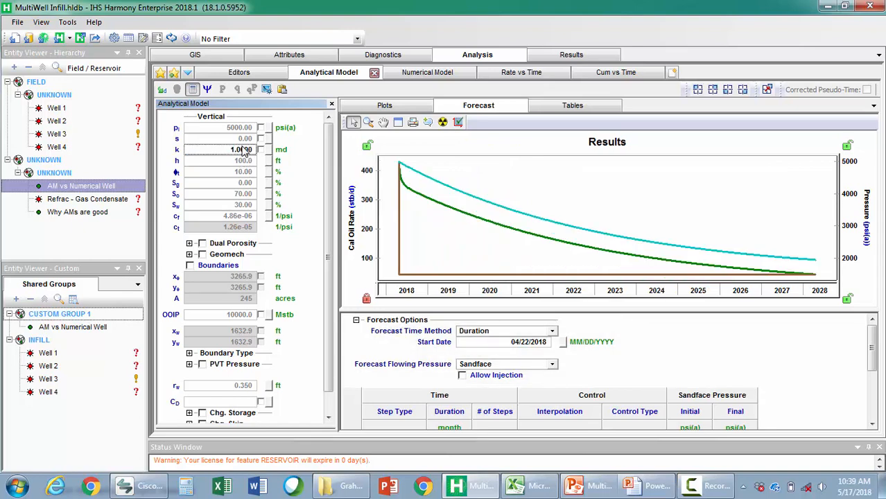
pyautogui.write('2')
pyautogui.press('Tab')
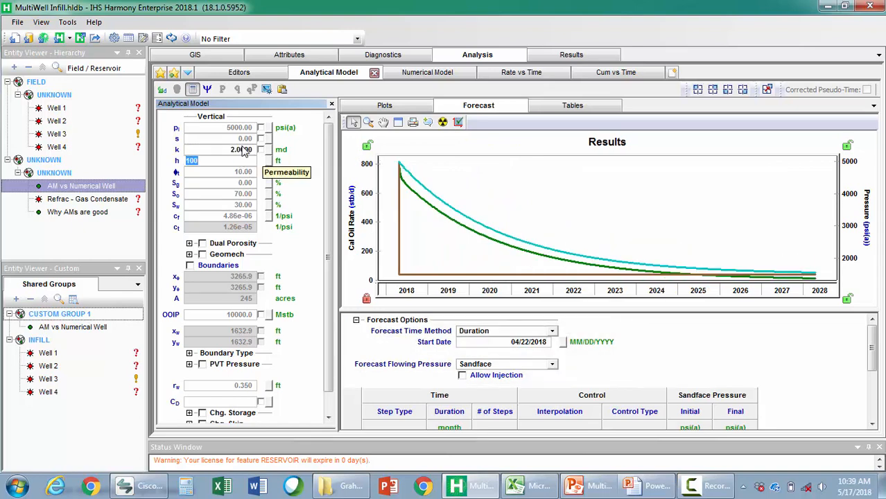
# Examine the Multiphase Hybrid fluid options offered for a new vertical reservoir model
pyautogui.click(672, 75)
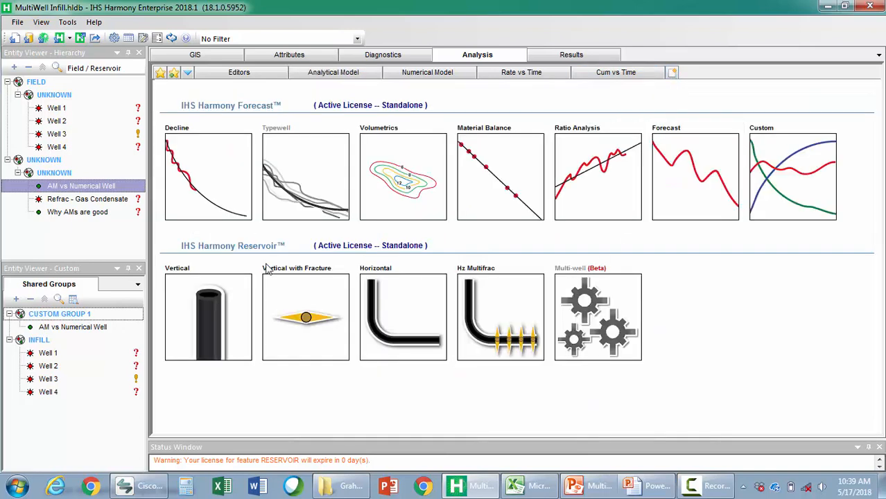
pyautogui.click(207, 308)
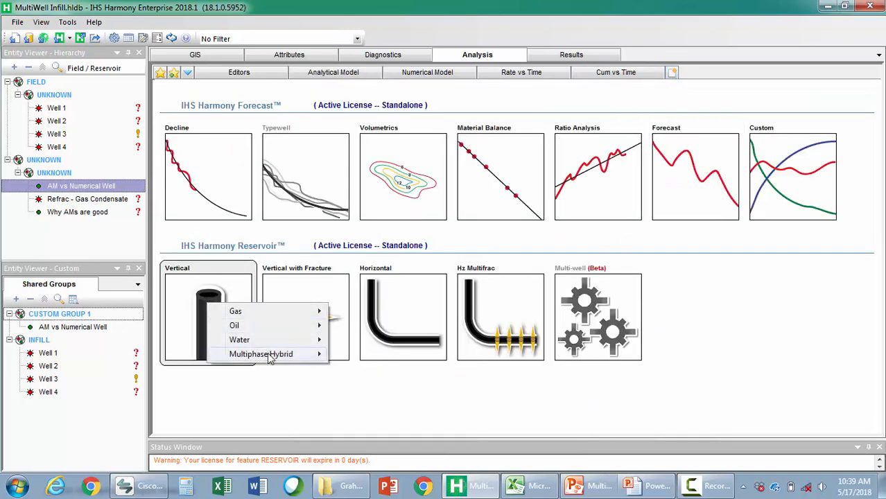
pyautogui.moveTo(271, 356)
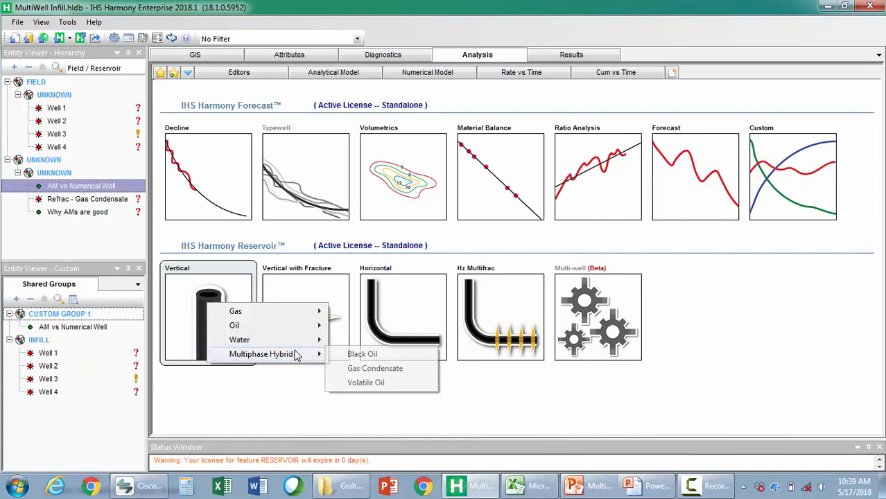
# Review the well's numerical model and its relative permeability curves in the property editors
pyautogui.click(419, 73)
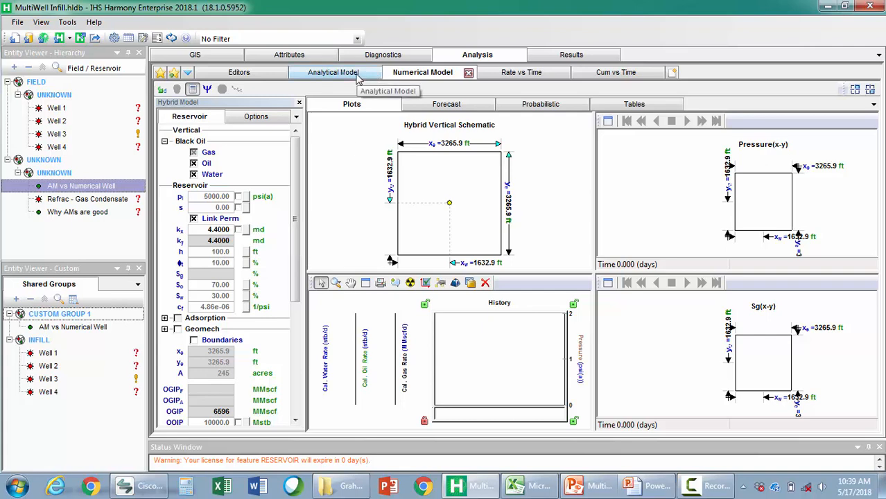
pyautogui.click(236, 75)
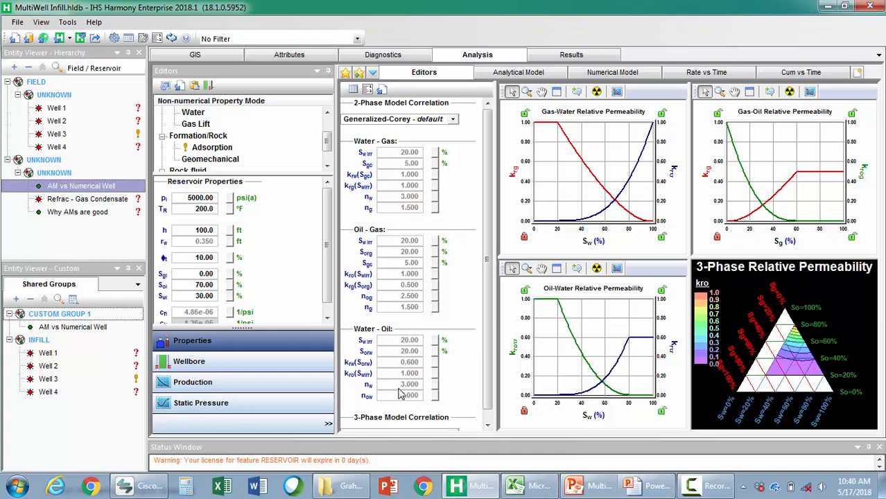
# Run the hybrid simulation of the vertical black oil numerical model
pyautogui.click(604, 72)
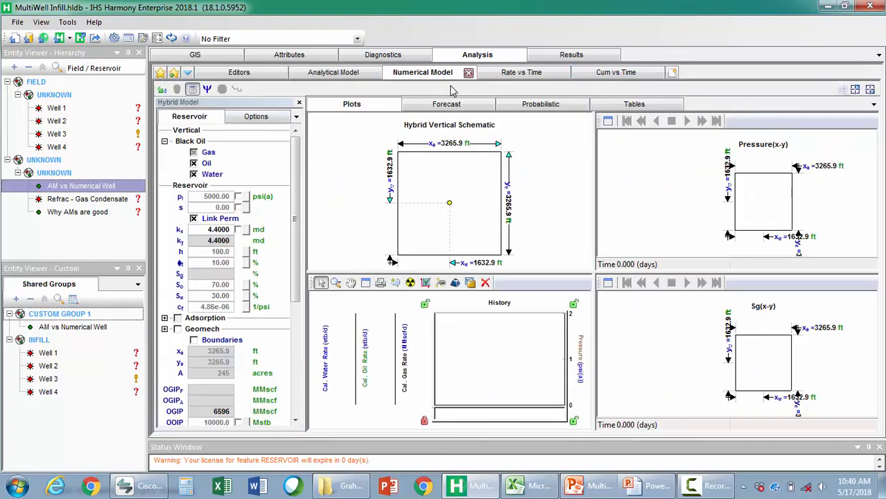
pyautogui.click(207, 89)
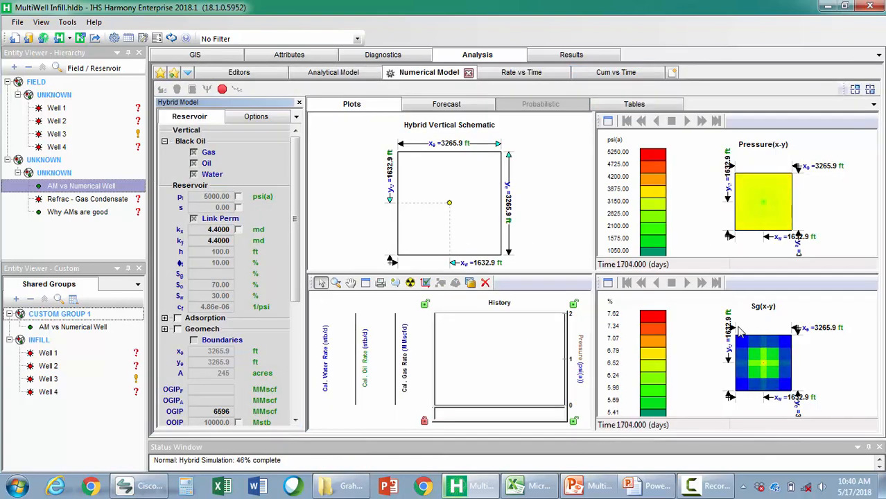
pyautogui.moveTo(766, 378)
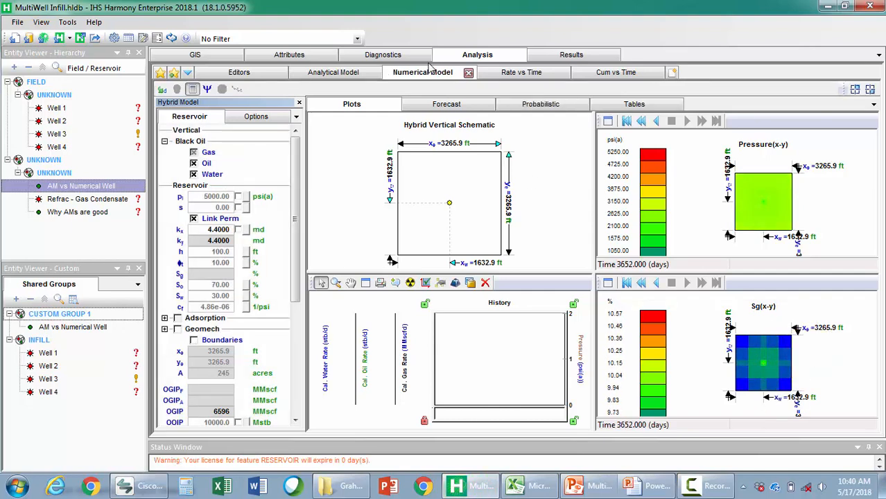
# Show the numerical forecast's Results plot maximized and adjust the scale of its gas-oil ratio axis
pyautogui.click(449, 105)
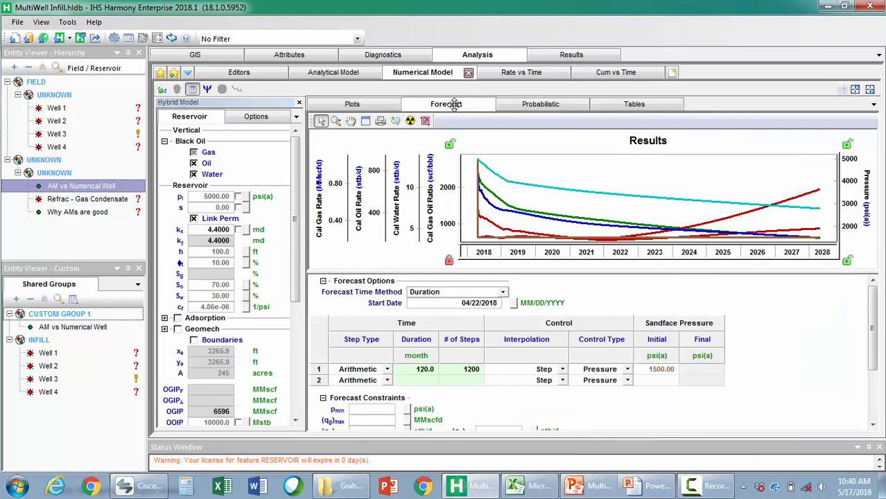
pyautogui.click(365, 121)
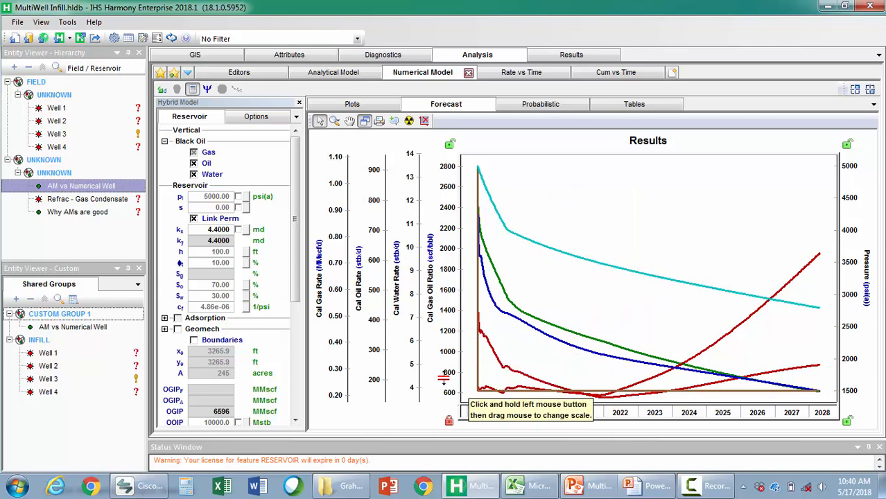
pyautogui.moveTo(443, 372)
pyautogui.mouseDown()
pyautogui.moveTo(436, 352)
pyautogui.moveTo(449, 376)
pyautogui.mouseUp()
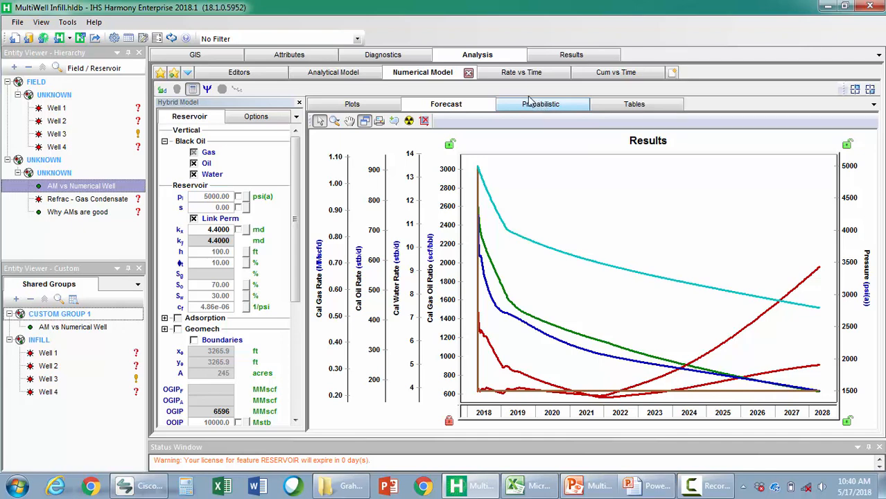
# Compare the numerical and analytical oil forecasts on the rate and cumulative production plots over time
pyautogui.click(525, 78)
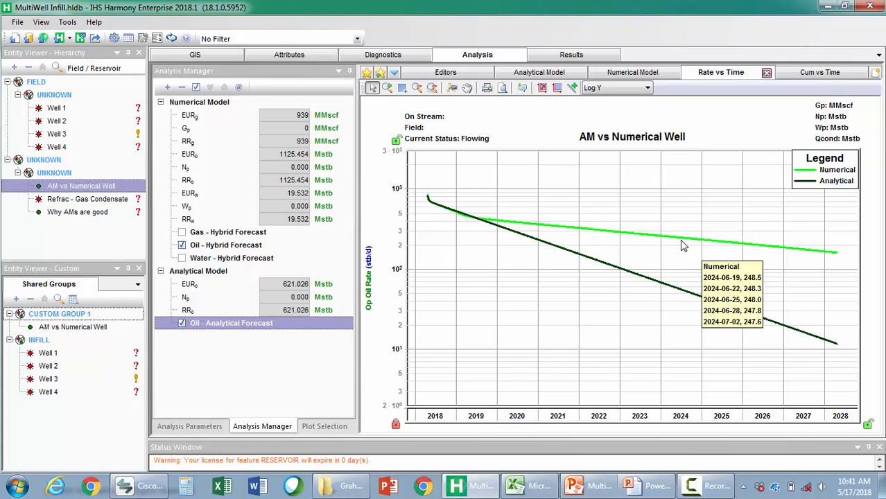
pyautogui.click(834, 76)
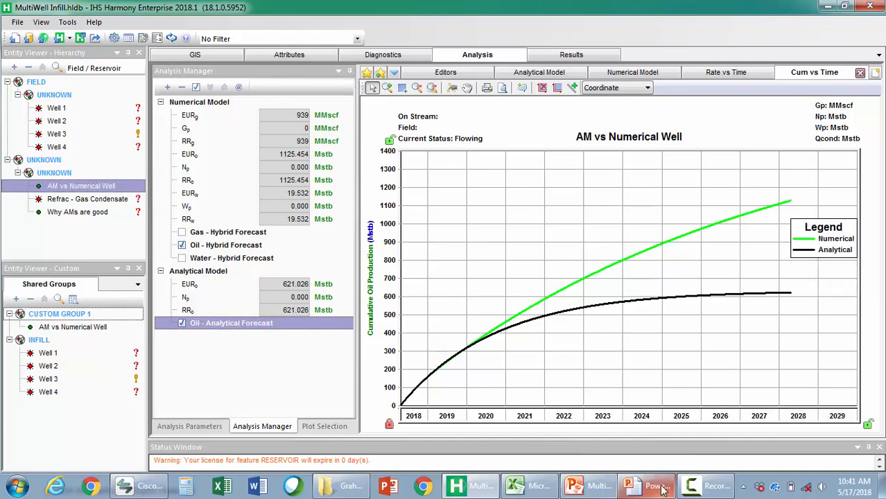
# Switch to the PowerPoint slide show and advance through the Perception bullets of the Case 1 – Test design slide
pyautogui.moveTo(662, 488)
pyautogui.click(686, 420)
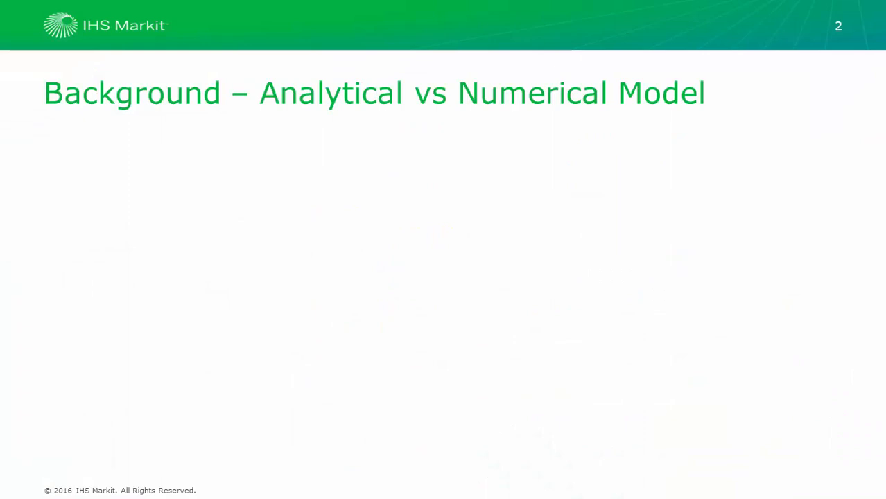
pyautogui.click(542, 296)
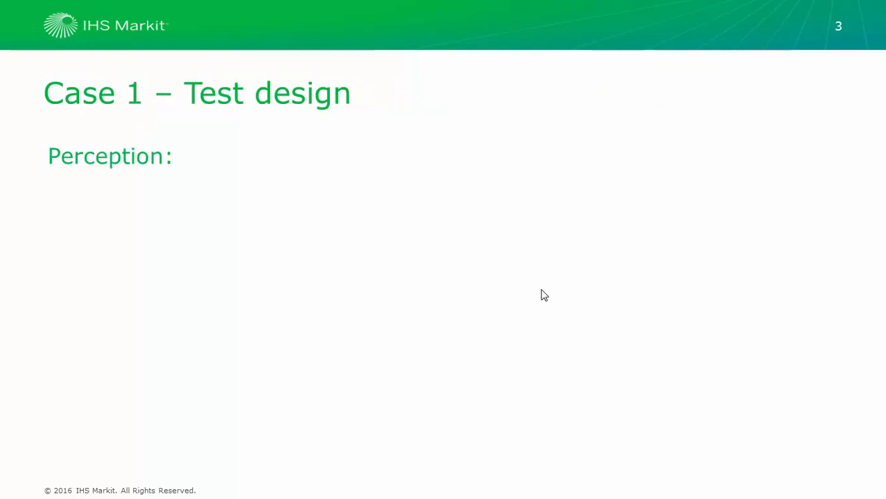
pyautogui.click(544, 295)
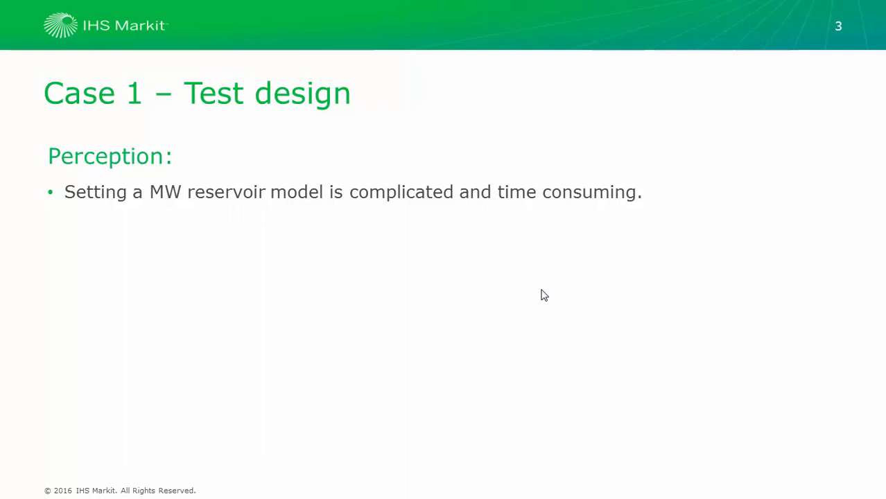
pyautogui.click(544, 295)
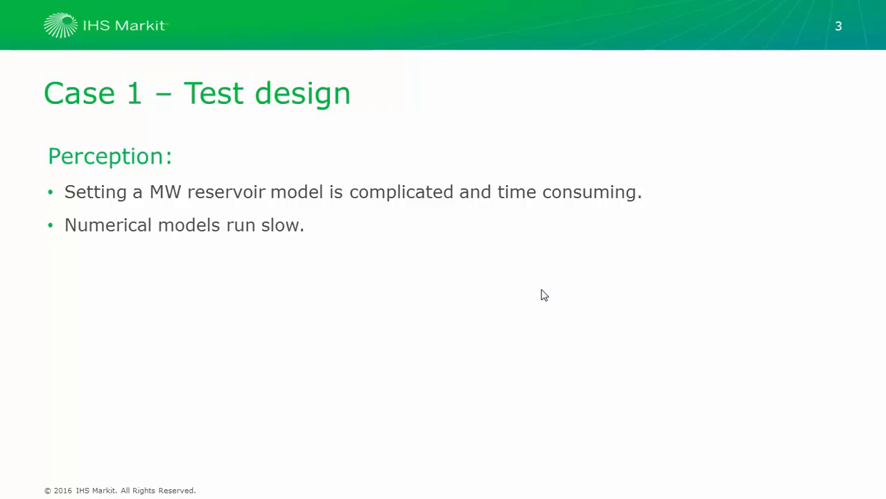
pyautogui.click(544, 296)
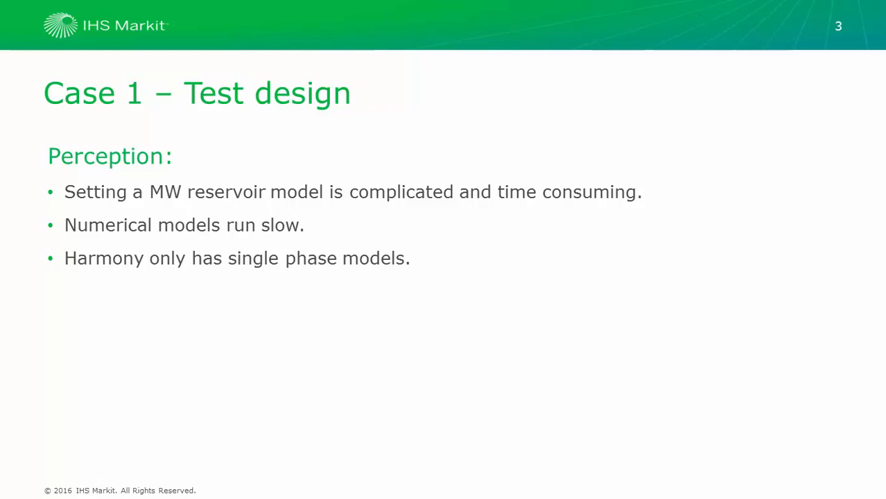
# Switch back to IHS Harmony and display the wells' drainage areas on the GIS map
pyautogui.hotkey('alt', 'Tab')
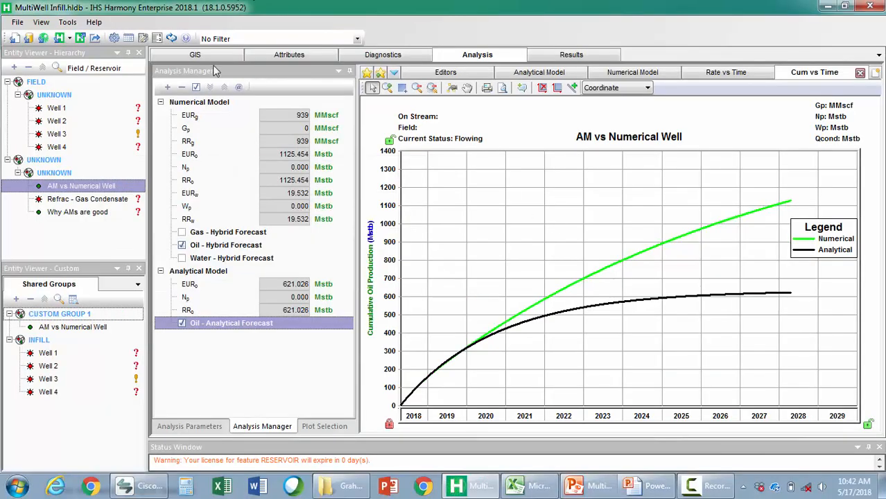
pyautogui.click(215, 57)
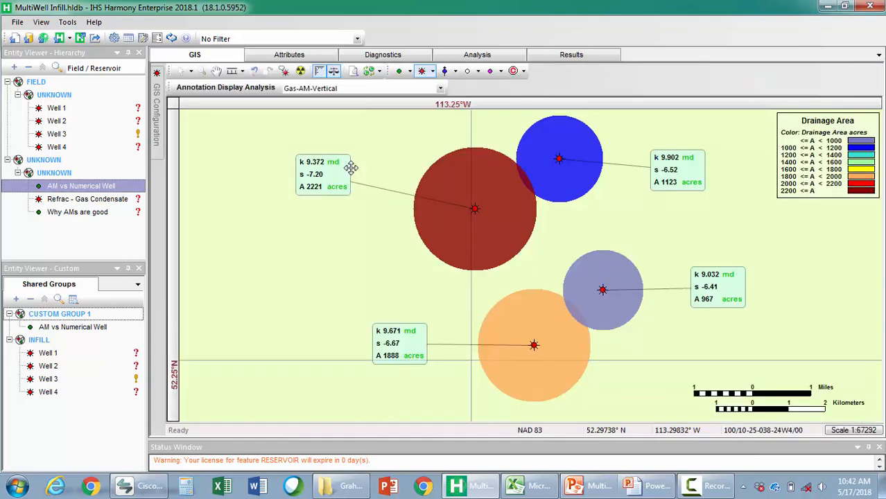
# Place two new oil wells on the GIS map near AM vs Numerical Well and add both to CUSTOM GROUP 1
pyautogui.click(302, 74)
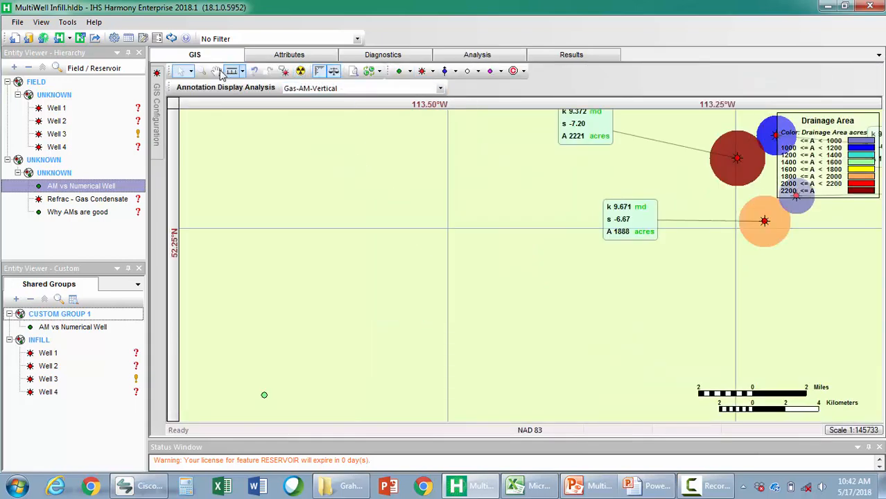
pyautogui.click(201, 71)
pyautogui.moveTo(211, 366); pyautogui.dragTo(303, 419)
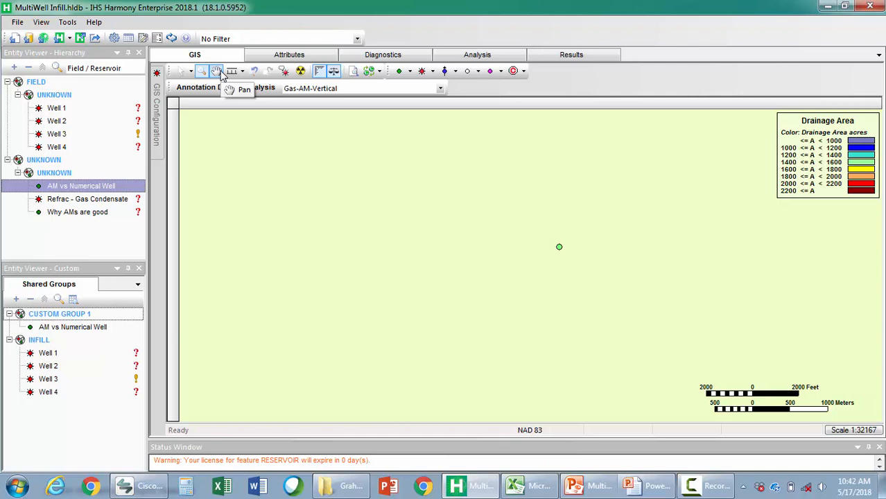
pyautogui.click(398, 71)
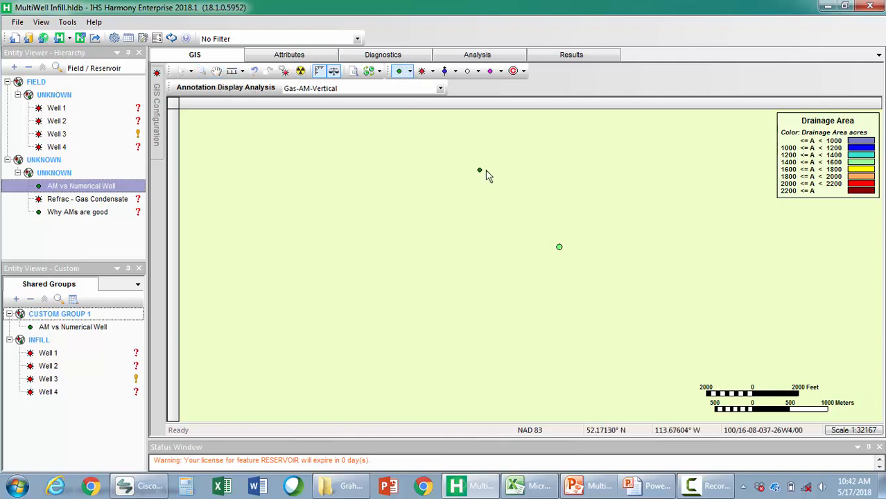
pyautogui.click(508, 253)
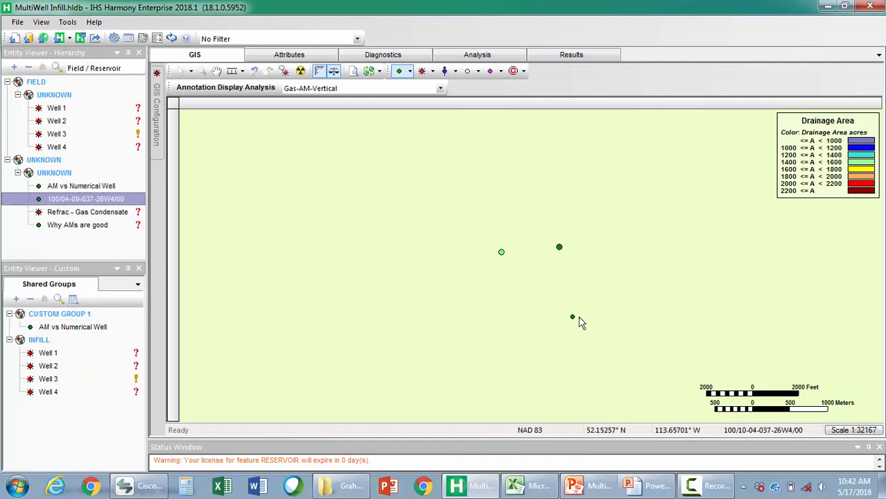
pyautogui.click(578, 315)
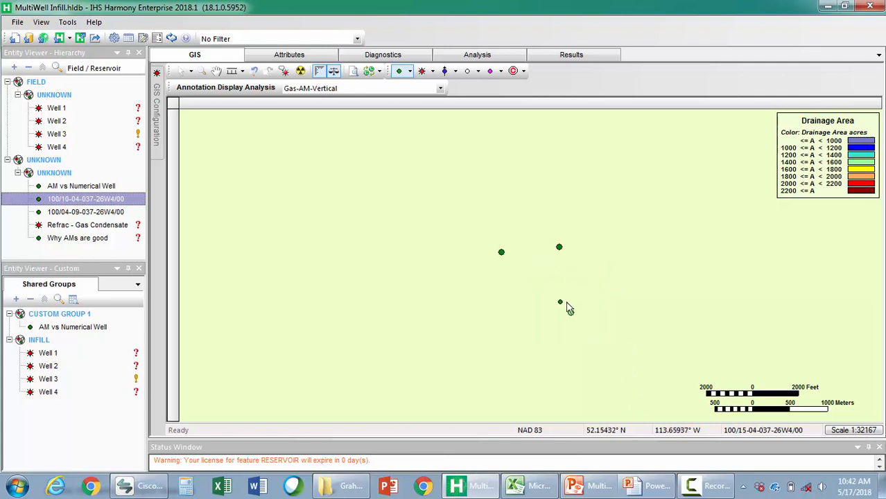
pyautogui.keyDown('ctrl'); pyautogui.click(85, 212); pyautogui.keyUp('ctrl')
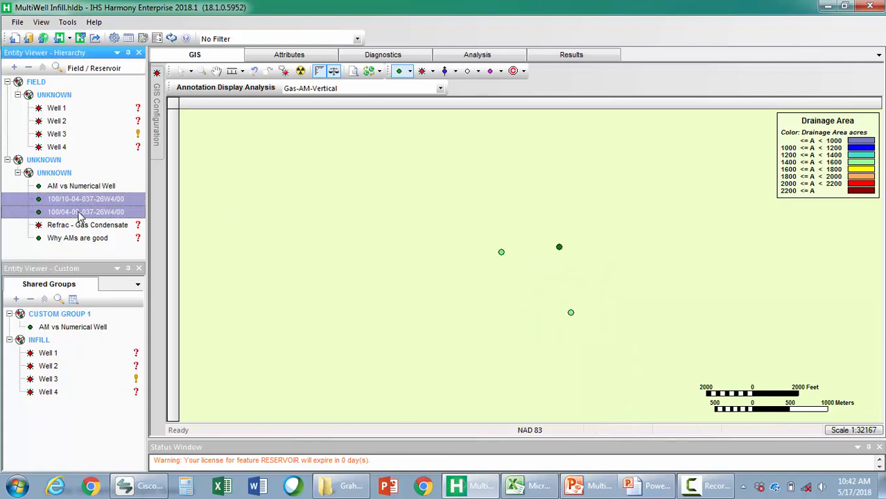
pyautogui.moveTo(85, 217); pyautogui.dragTo(83, 330)
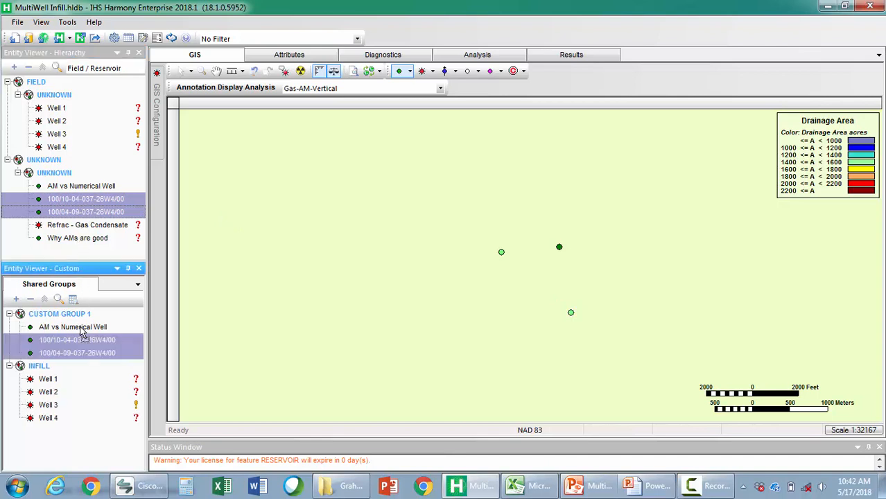
# Copy the reservoir properties of AM vs Numerical Well to the clipboard from its analysis editors
pyautogui.click(79, 328)
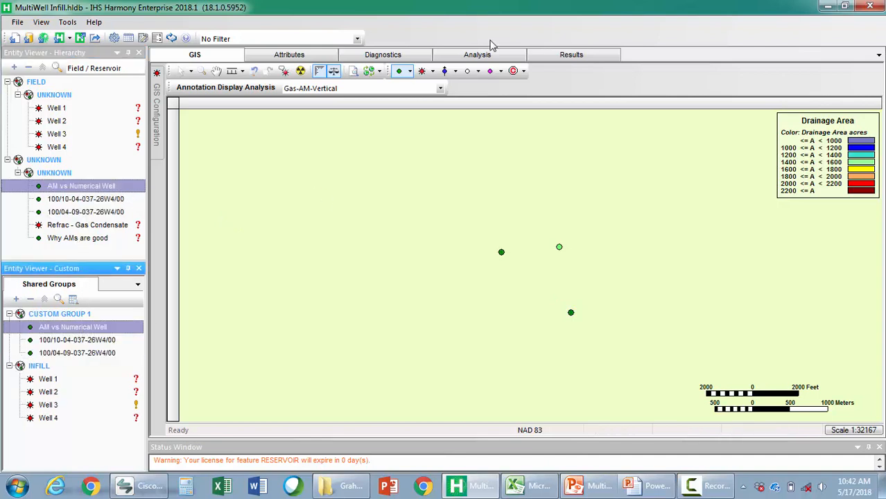
pyautogui.click(456, 61)
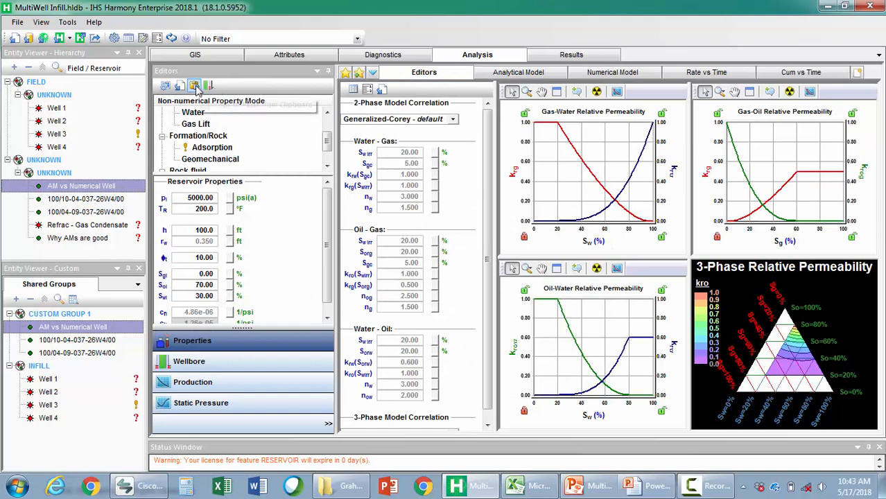
pyautogui.click(194, 85)
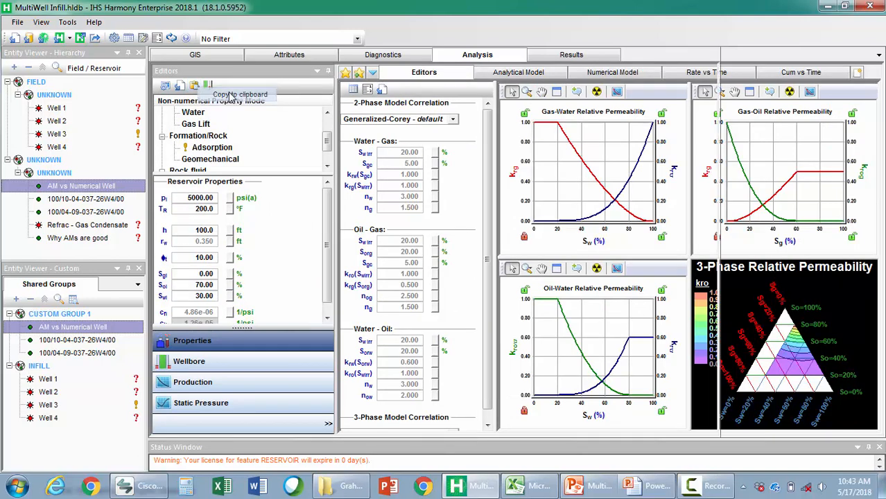
pyautogui.click(231, 95)
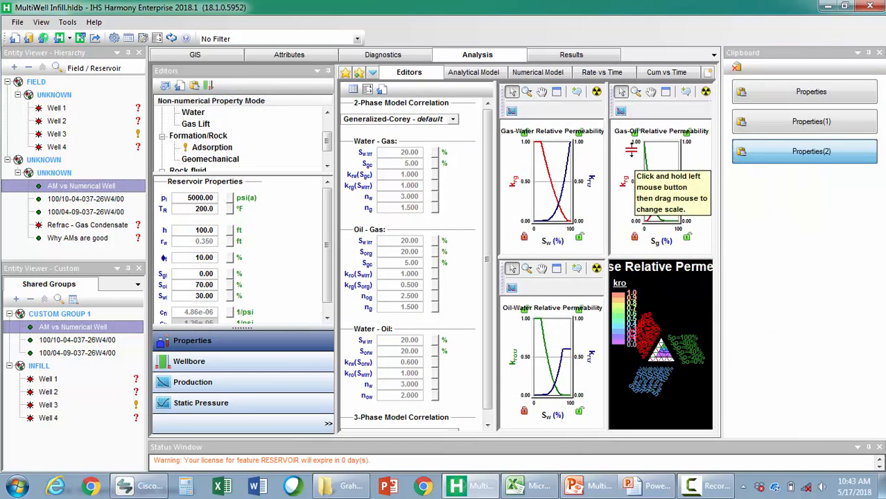
# Paste the copied Properties(2) set into wells 100/10-04-037-26W4/00 and 100/04-09-037-26W4/00
pyautogui.click(84, 341)
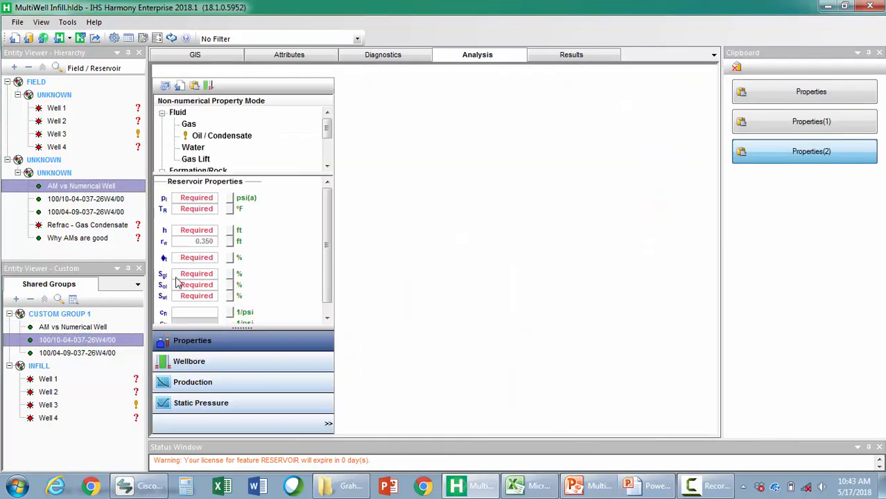
pyautogui.moveTo(807, 159); pyautogui.dragTo(299, 145)
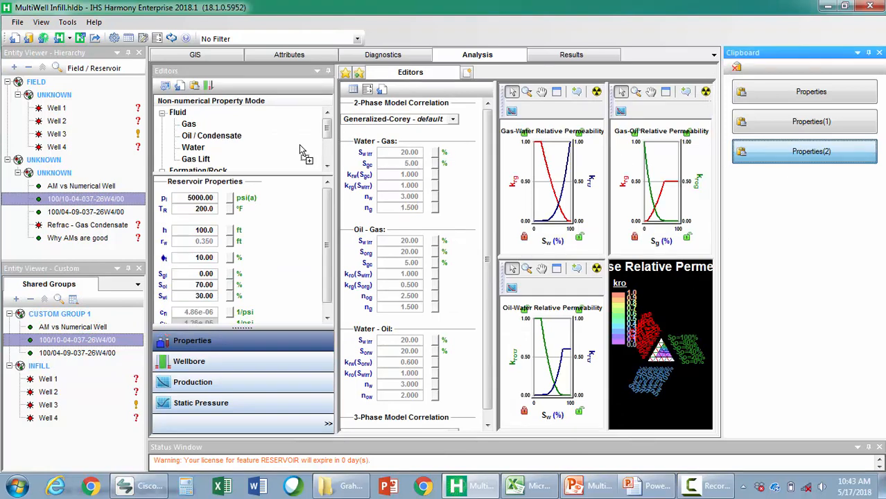
pyautogui.click(85, 352)
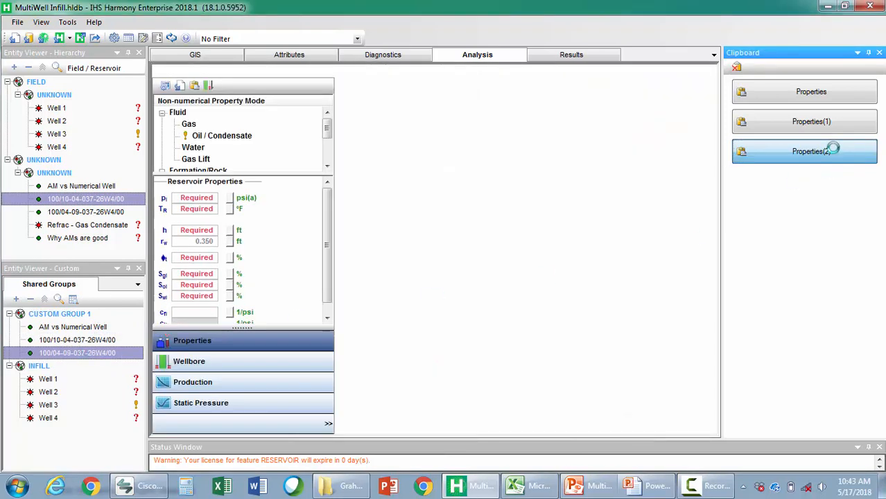
pyautogui.moveTo(833, 159); pyautogui.dragTo(283, 156)
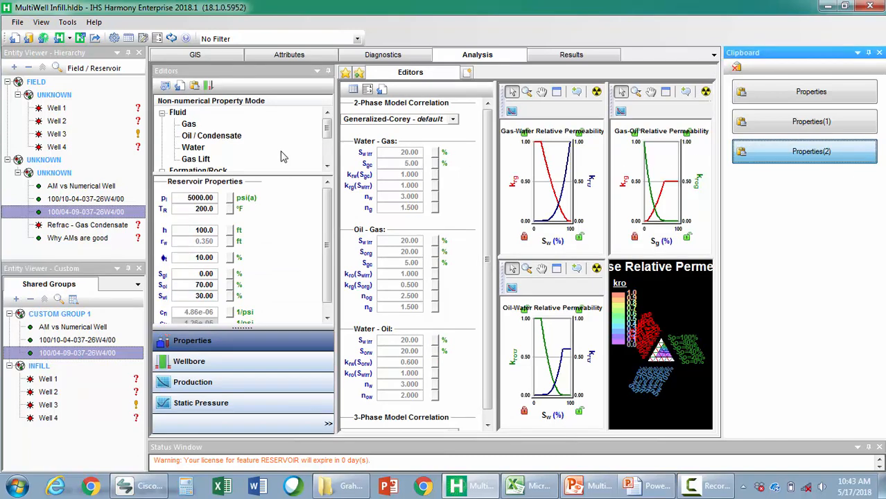
# Create a Multi-well (Beta) analysis for CUSTOM GROUP 1 and maximize its well region map
pyautogui.click(79, 315)
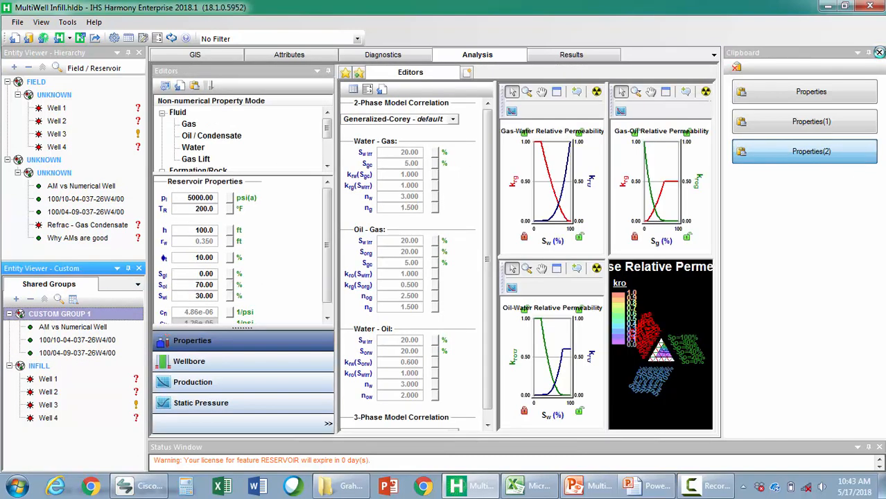
pyautogui.click(879, 54)
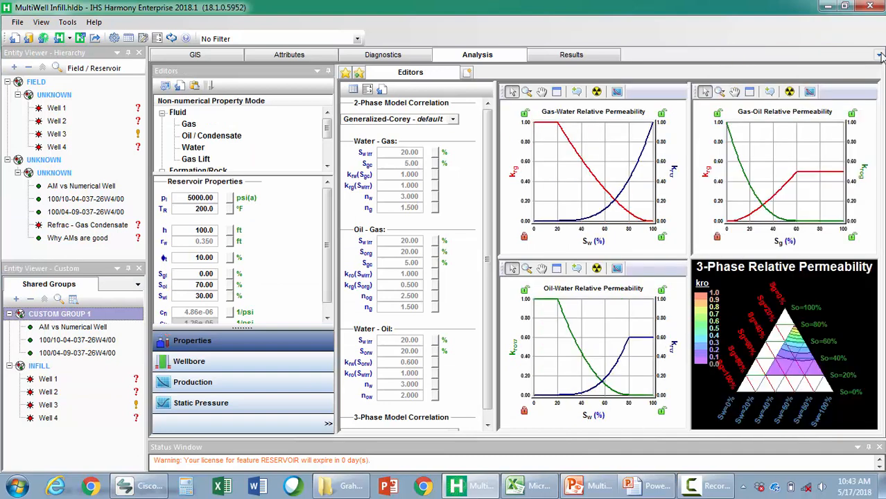
pyautogui.click(467, 73)
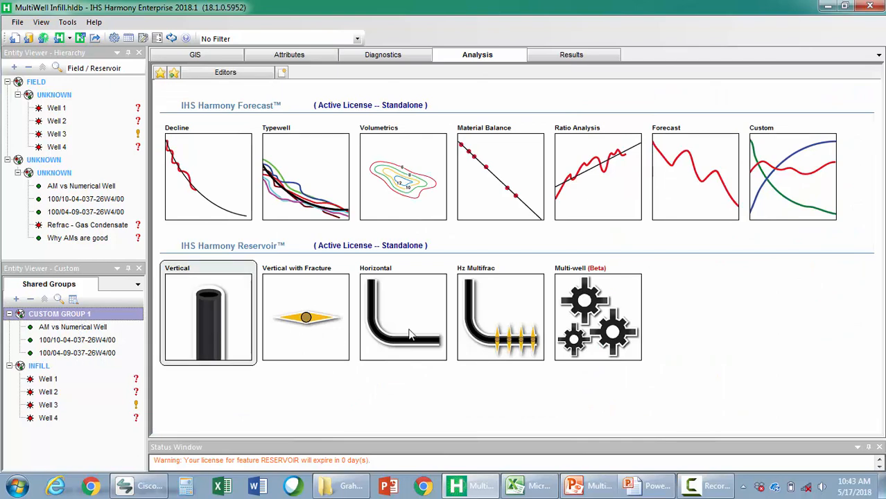
pyautogui.click(612, 294)
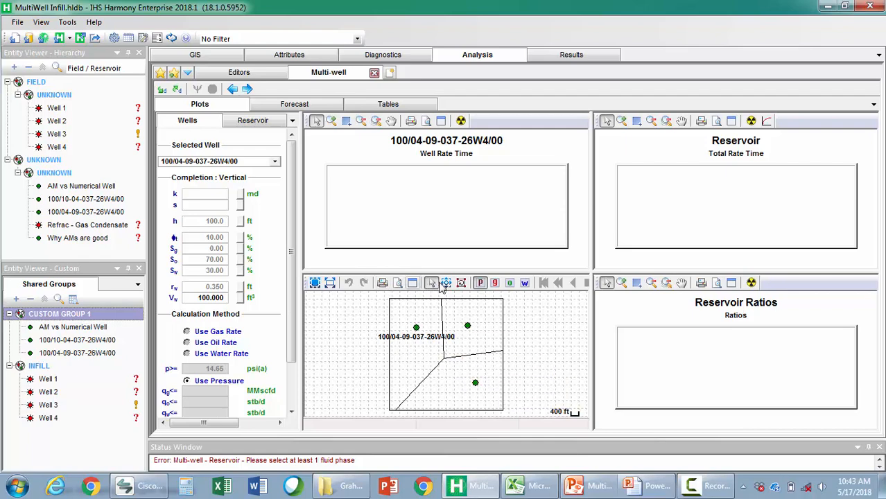
pyautogui.click(412, 282)
# Display the cell regions on the well map to examine the simulation grid, and hide them again
pyautogui.rightClick(496, 194)
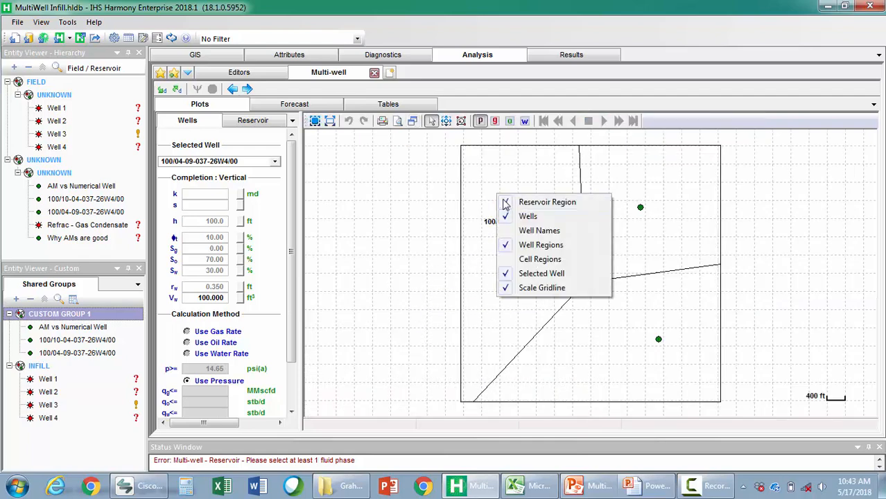
pyautogui.click(524, 258)
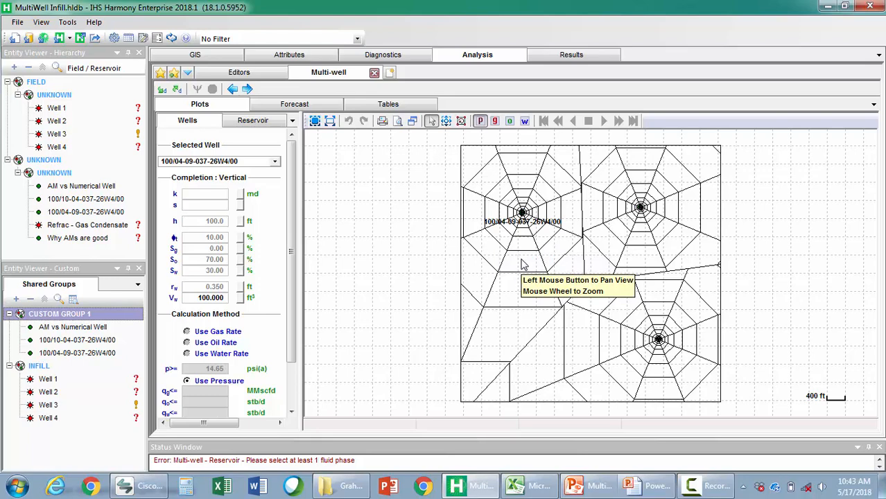
pyautogui.rightClick(488, 177)
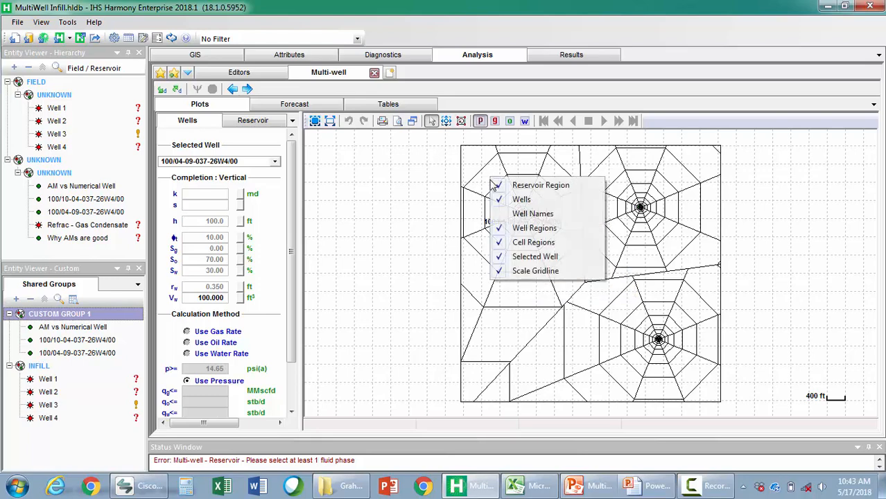
pyautogui.click(533, 243)
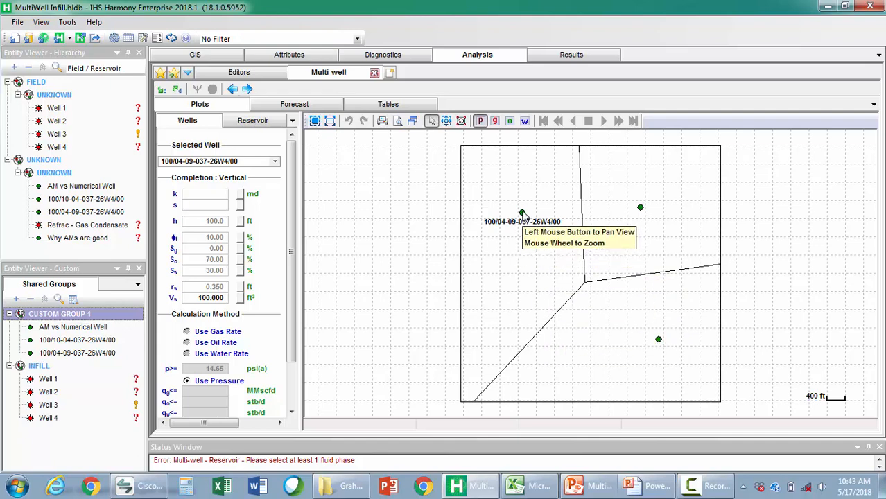
# Set permeability 10 md and skin 2 for well 100/04-09-037-26W4/00, and permeability 4.4 md and skin 0 for AM vs Numerical Well
pyautogui.click(215, 197)
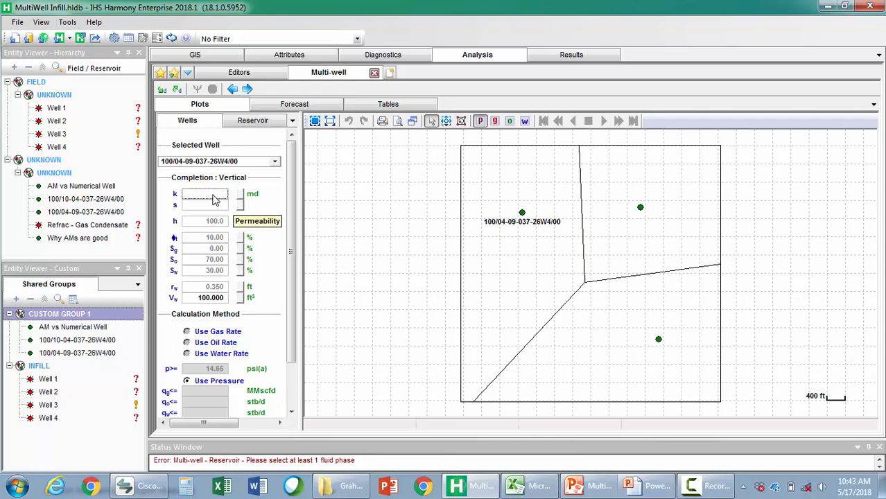
pyautogui.write('10')
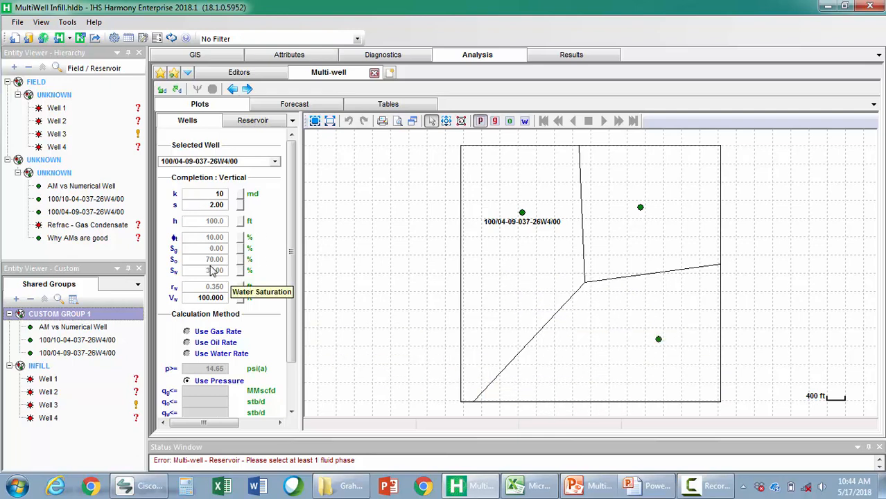
pyautogui.click(642, 210)
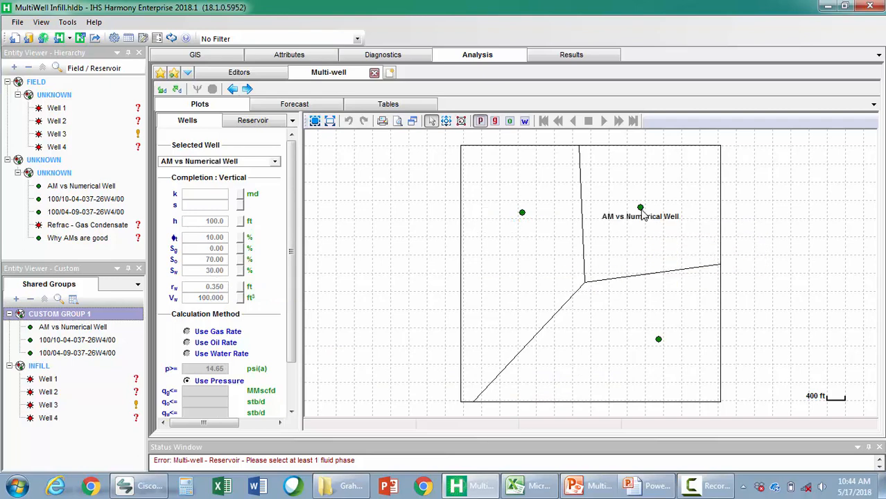
pyautogui.click(204, 196)
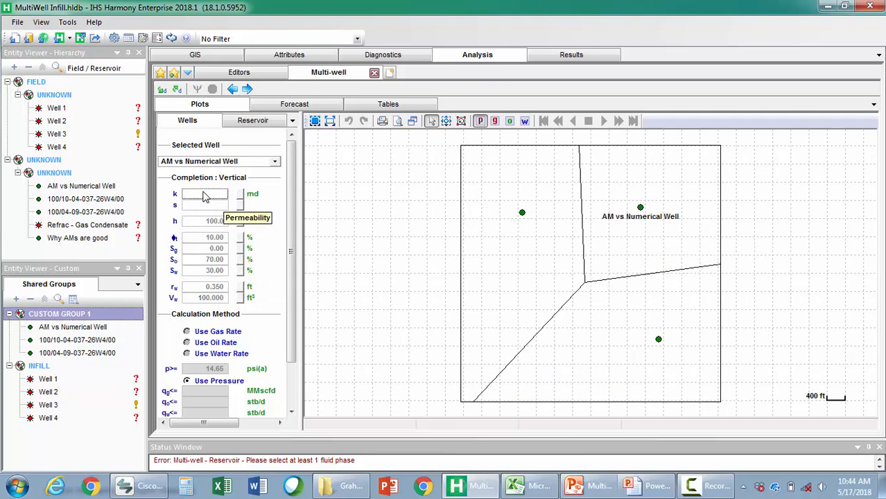
pyautogui.write('4.4')
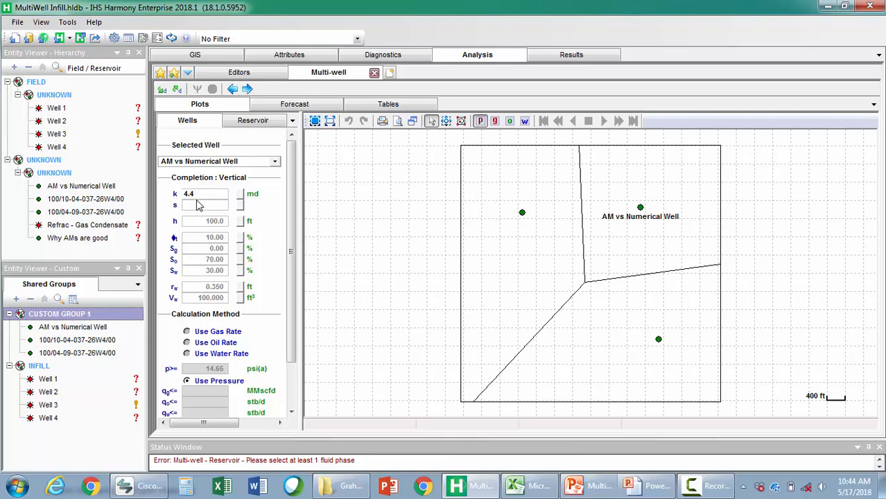
pyautogui.click(198, 206)
pyautogui.write('0')
pyautogui.click(205, 223)
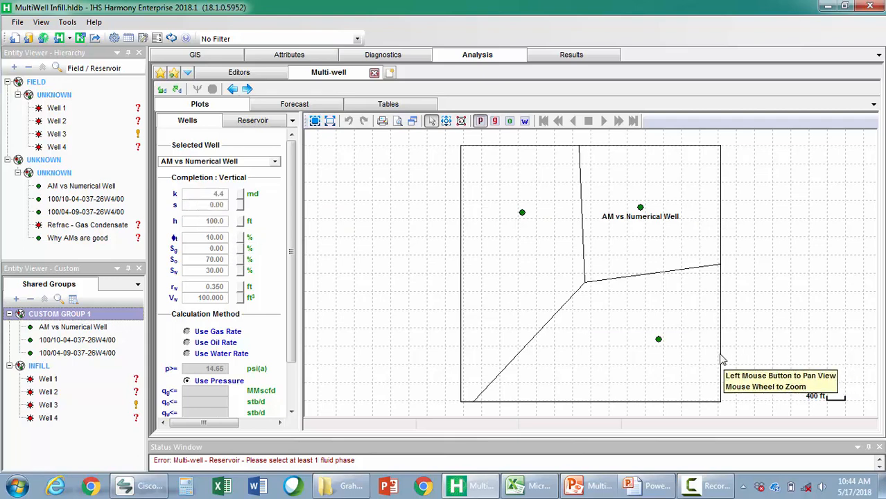
# For well 100/10-04-037-26W4/00, set permeability to 3 md, skin to -3, net pay to 120 ft and total porosity to 12%
pyautogui.click(658, 340)
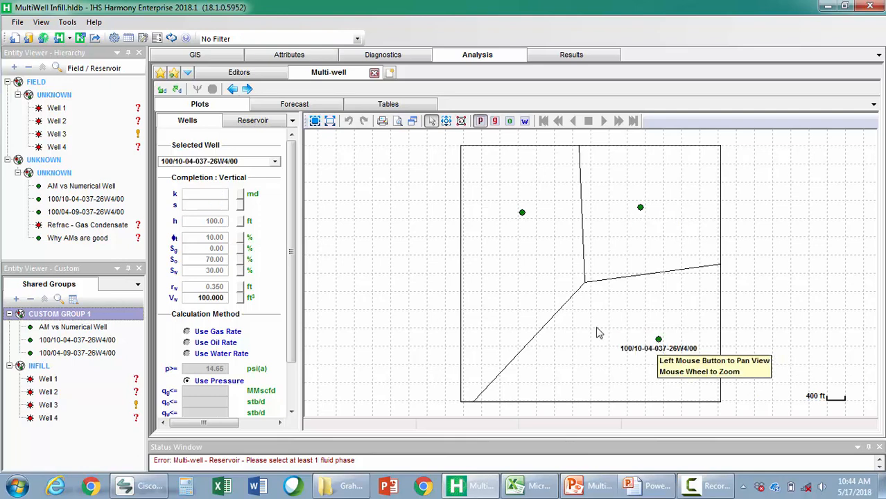
pyautogui.click(197, 197)
pyautogui.write('3')
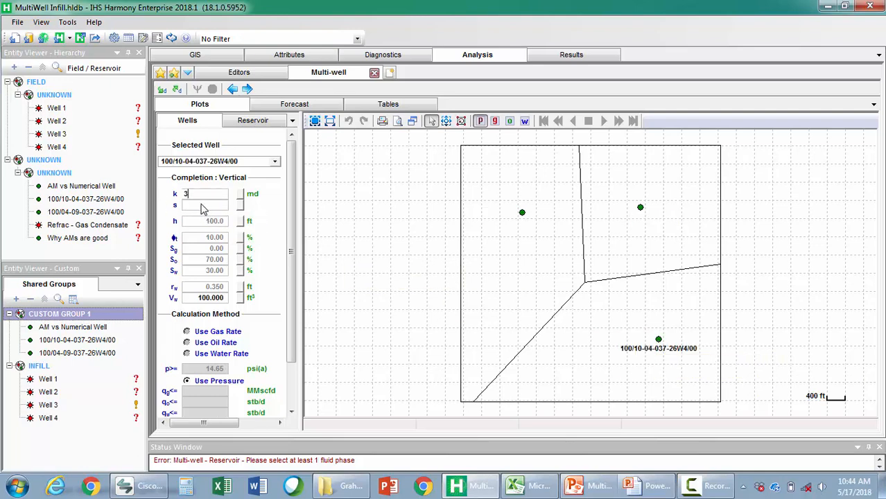
pyautogui.click(194, 205)
pyautogui.write('-3')
pyautogui.click(202, 222)
pyautogui.write('12')
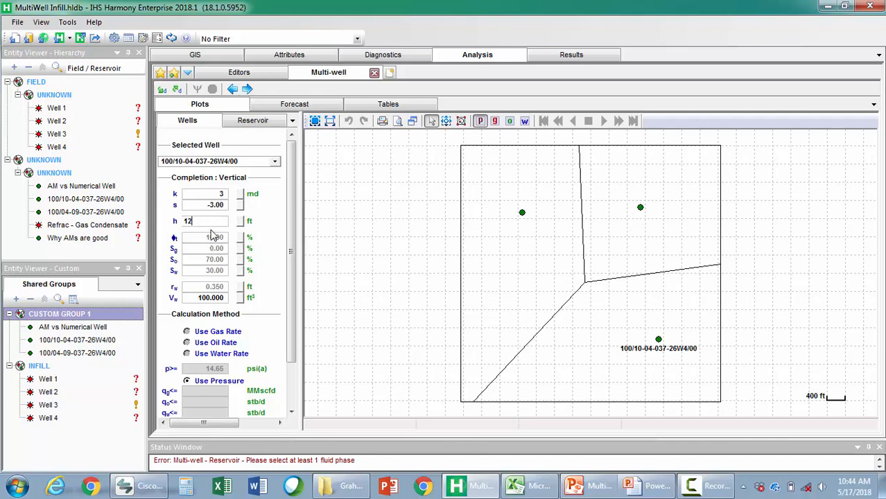
pyautogui.write('0')
pyautogui.click(212, 239)
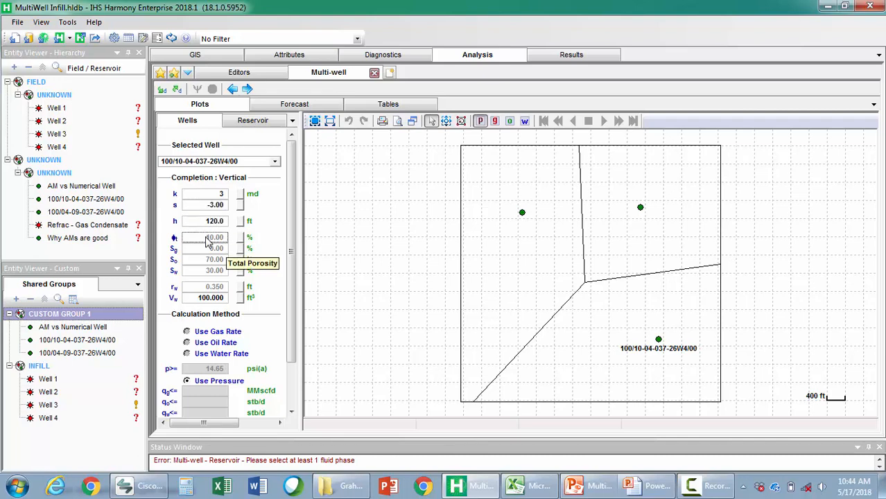
pyautogui.write('12')
pyautogui.press('Return')
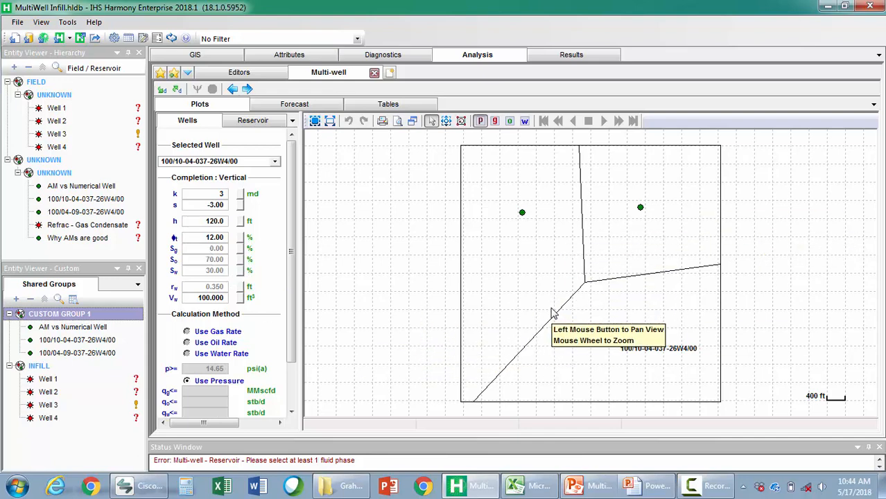
# Enable the gas, oil and water fluid phases for the reservoir
pyautogui.click(252, 122)
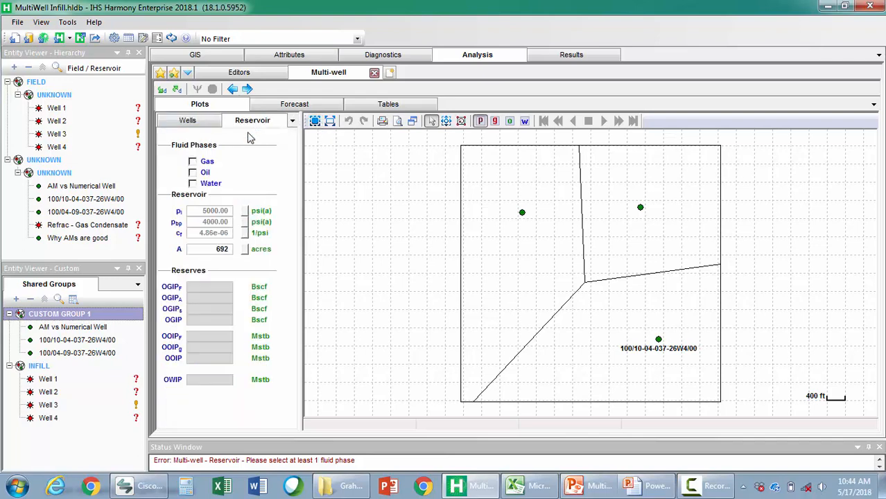
pyautogui.click(194, 162)
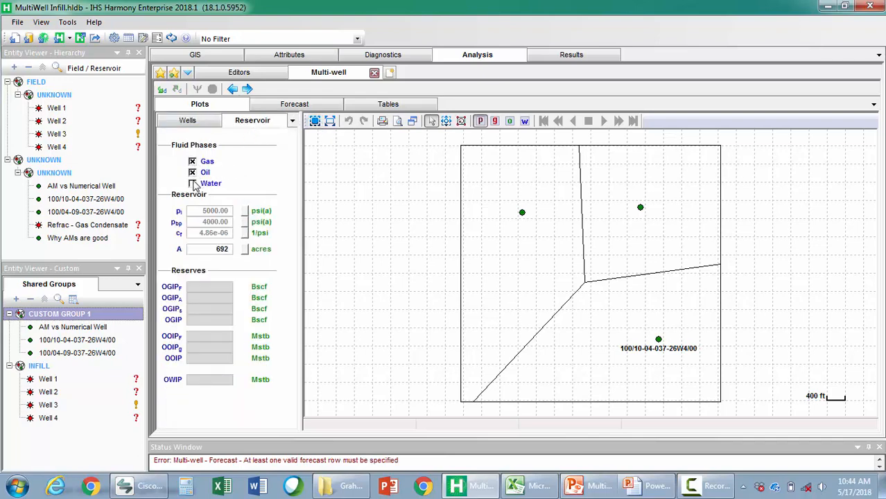
pyautogui.click(194, 122)
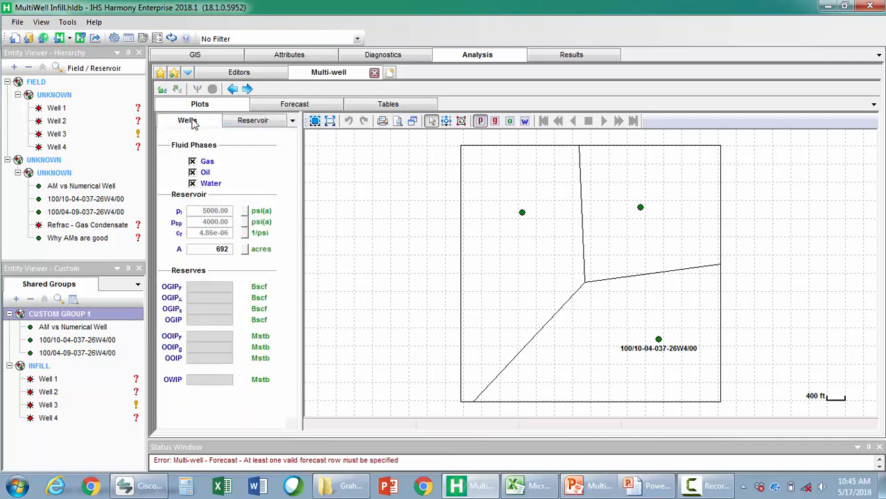
# Set a 120-month forecast with an initial sandface pressure of 1500 psi(a) for well 100/04-09-037-26W4/00
pyautogui.click(270, 105)
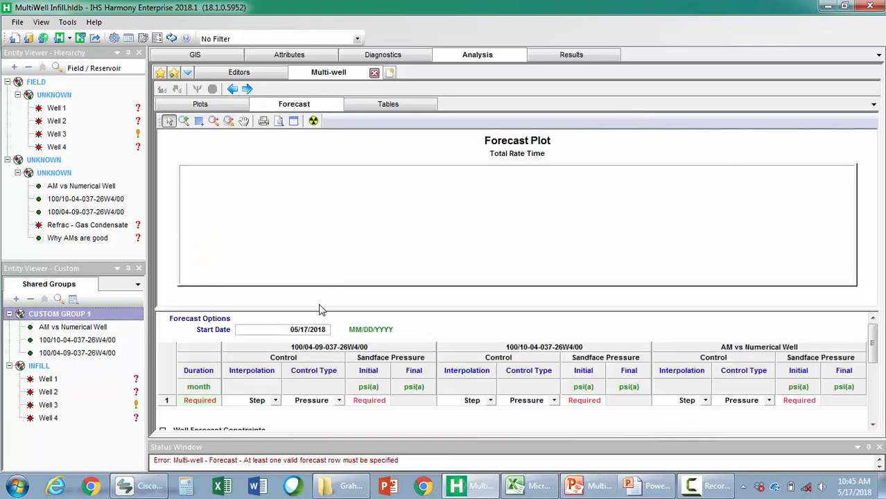
pyautogui.moveTo(319, 307); pyautogui.dragTo(323, 274)
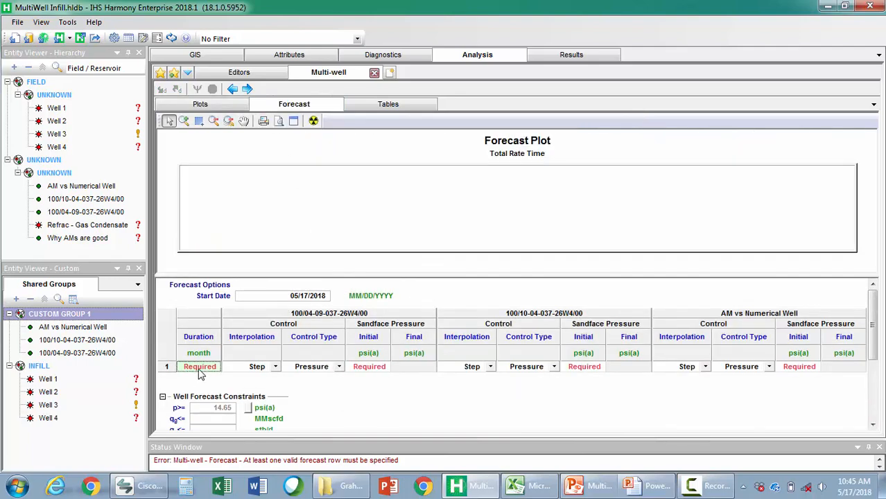
pyautogui.click(198, 368)
pyautogui.write('120')
pyautogui.click(369, 368)
pyautogui.write('15')
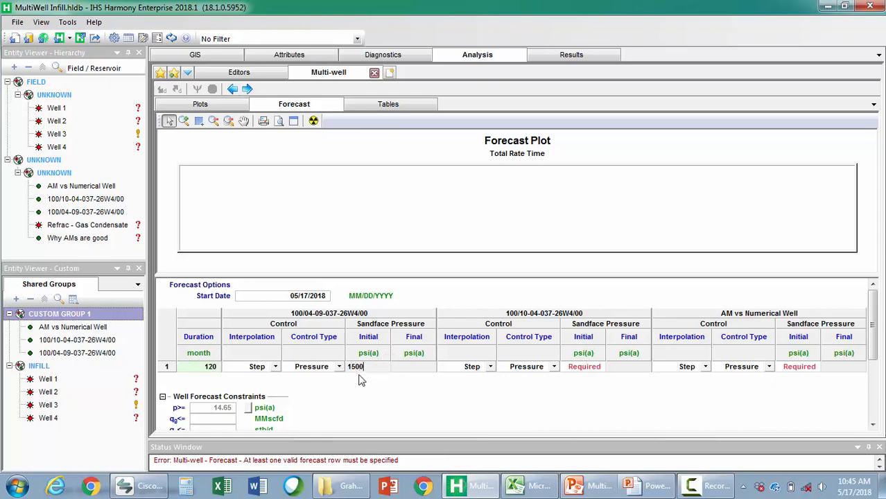
pyautogui.write('00')
pyautogui.press('Return')
# Copy the 1500 psi(a) initial sandface pressure to well 100/10-04-037-26W4/00 and AM vs Numerical Well
pyautogui.click(584, 367)
pyautogui.hotkey('ctrl', 'v')
pyautogui.click(798, 366)
pyautogui.hotkey('ctrl', 'v')
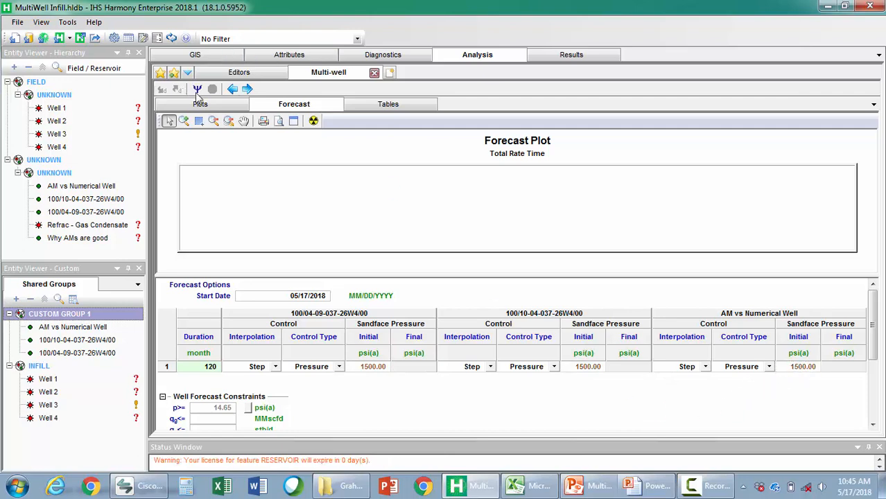
# Run the multi-well simulation and view the gas saturation and pressure distributions on the well region map
pyautogui.click(198, 104)
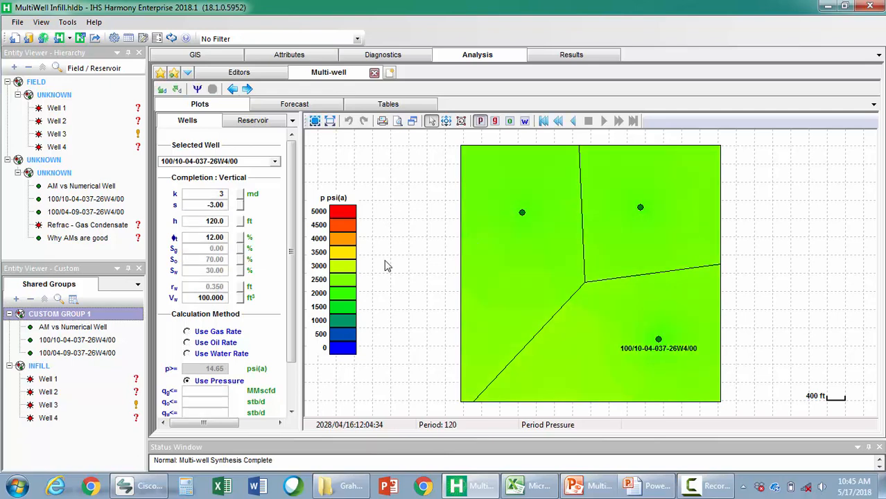
pyautogui.click(494, 122)
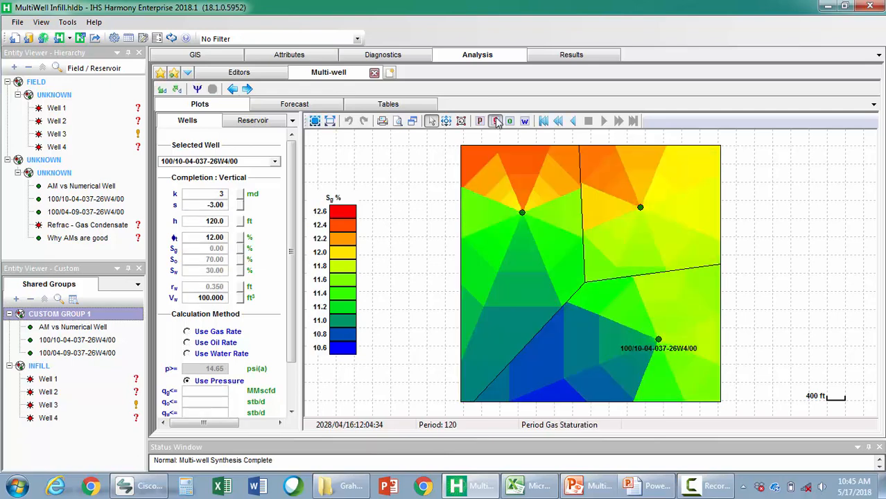
pyautogui.click(197, 89)
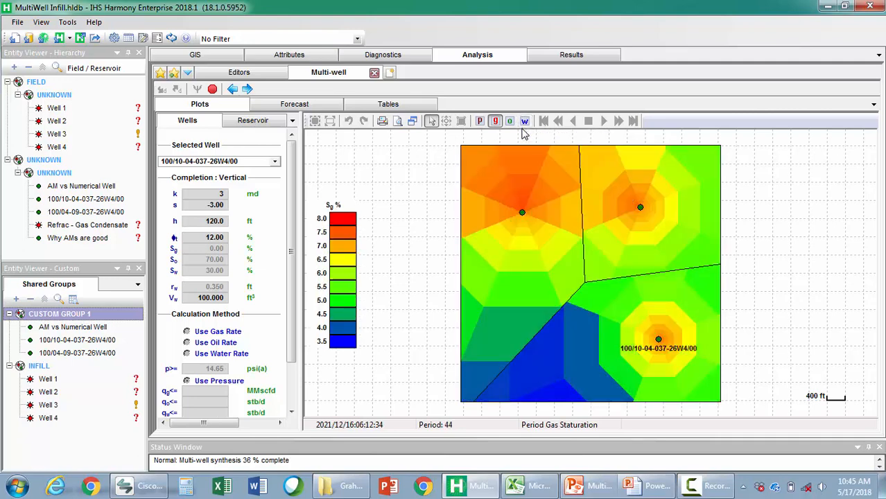
pyautogui.click(481, 121)
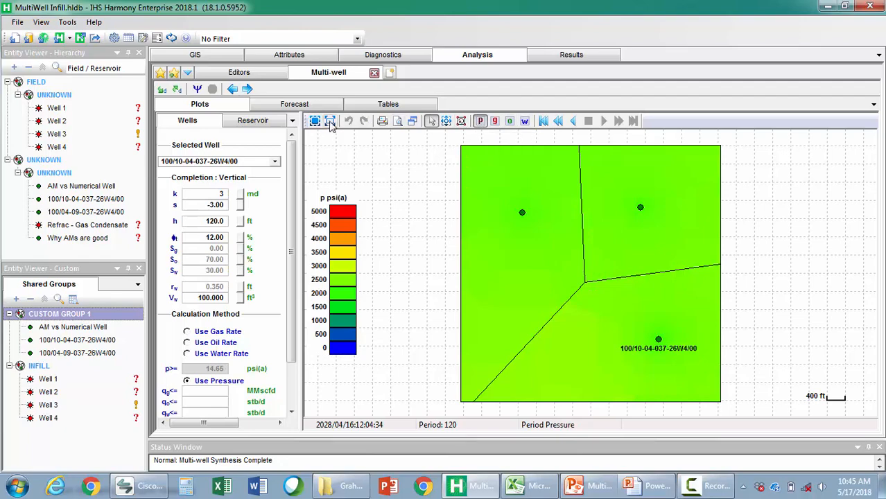
# Enlarge the Reservoir total rate plot to examine the combined forecast, and restore the four-plot layout
pyautogui.click(412, 121)
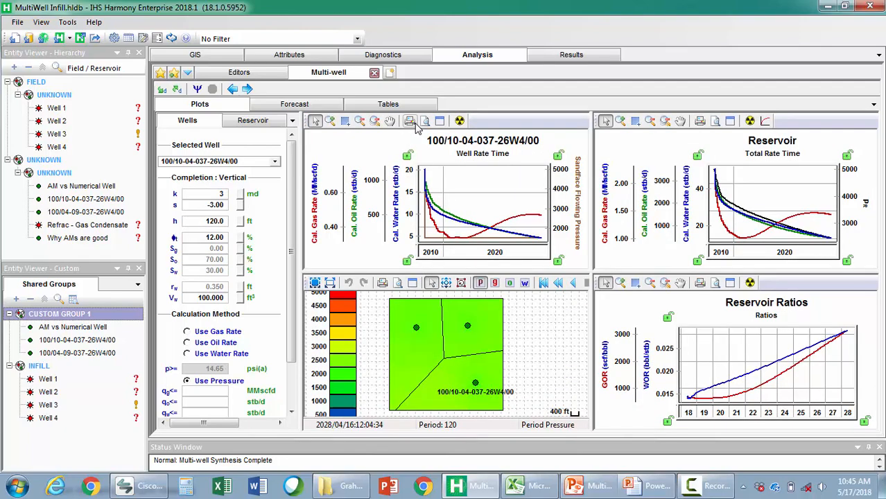
pyautogui.click(730, 122)
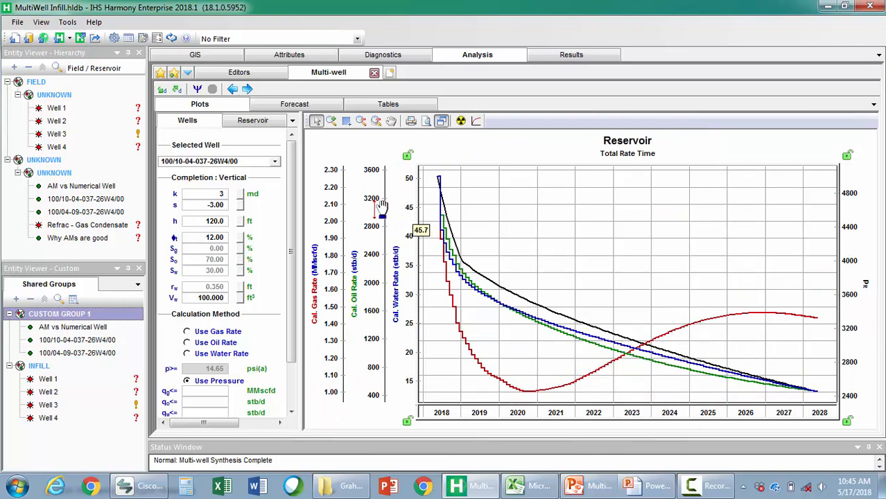
pyautogui.click(442, 122)
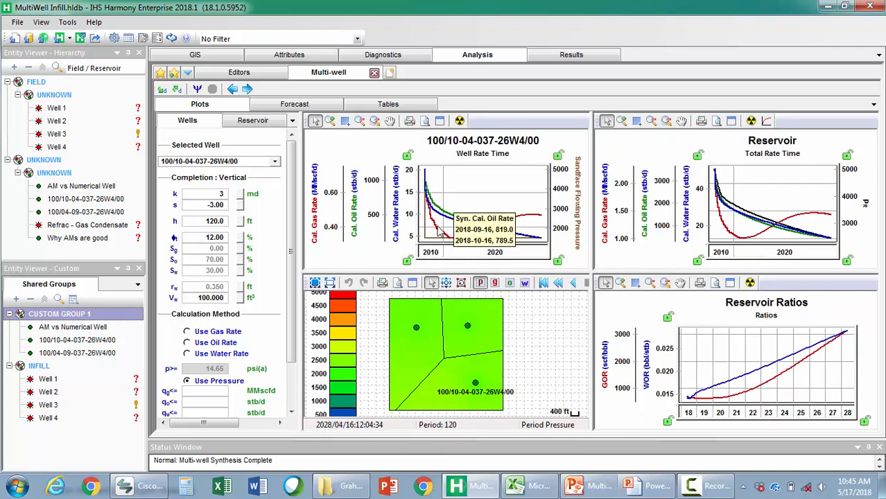
# Examine the enlarged well rate plot for each of the three wells, shifting the oil rate axis to separate the curves
pyautogui.click(440, 122)
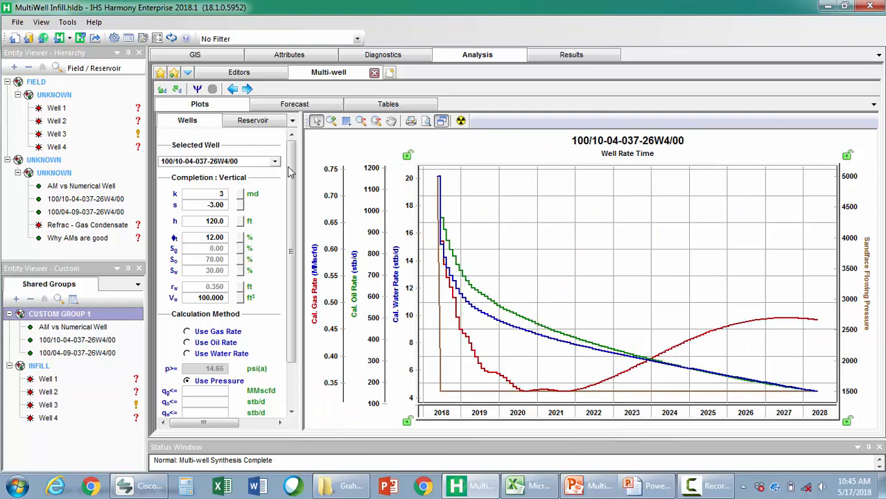
pyautogui.moveTo(366, 174); pyautogui.dragTo(371, 199)
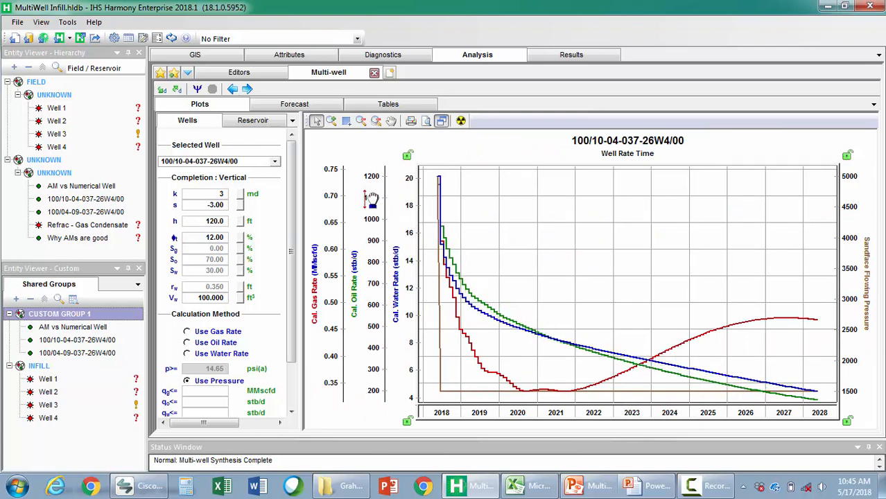
pyautogui.click(276, 163)
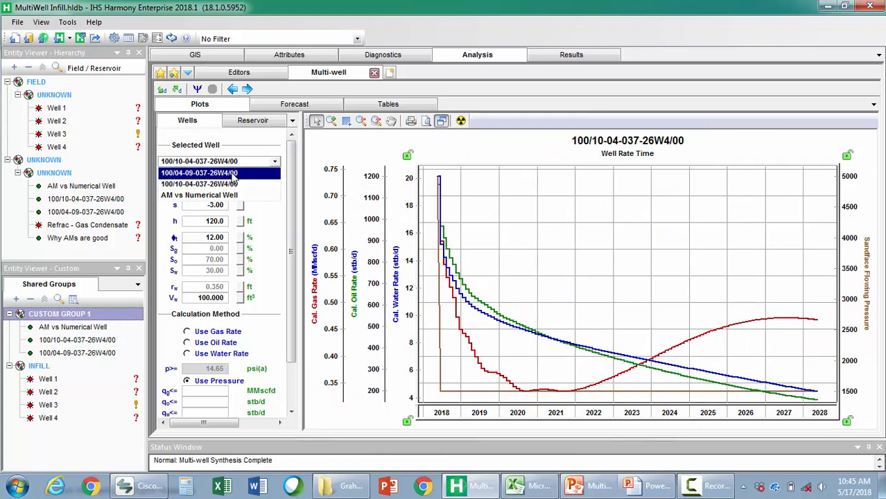
pyautogui.click(232, 174)
pyautogui.click(275, 162)
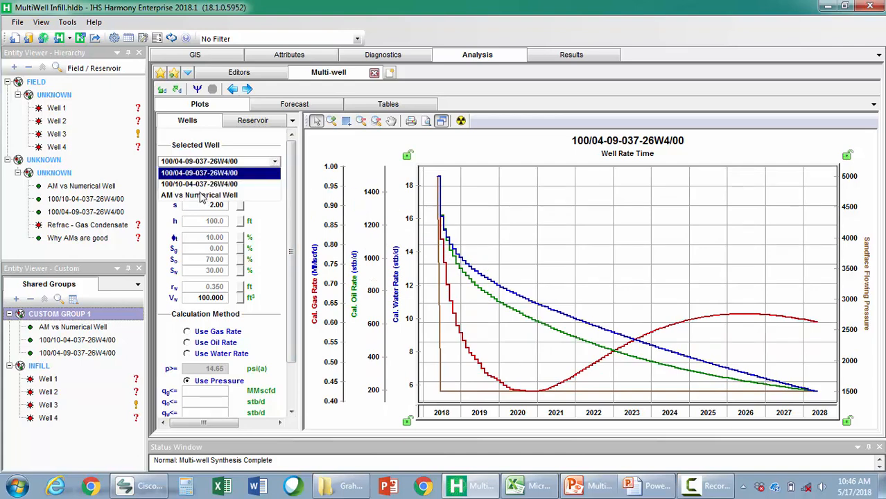
pyautogui.click(201, 194)
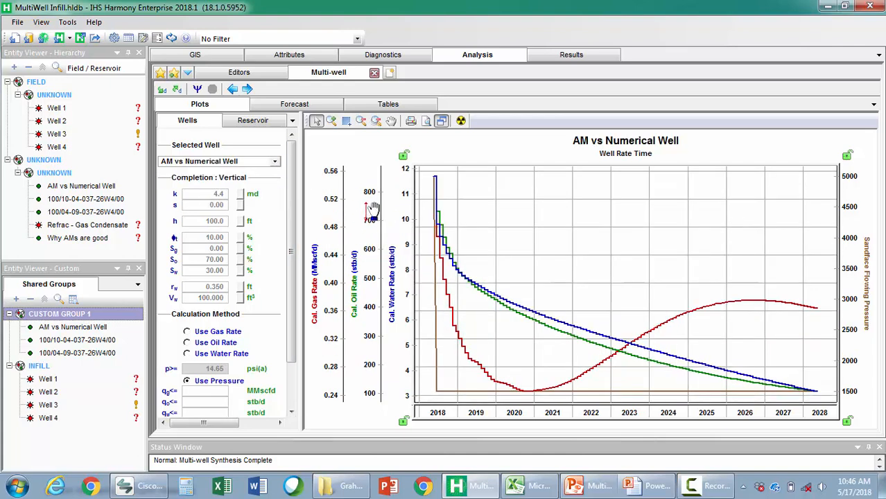
pyautogui.click(442, 122)
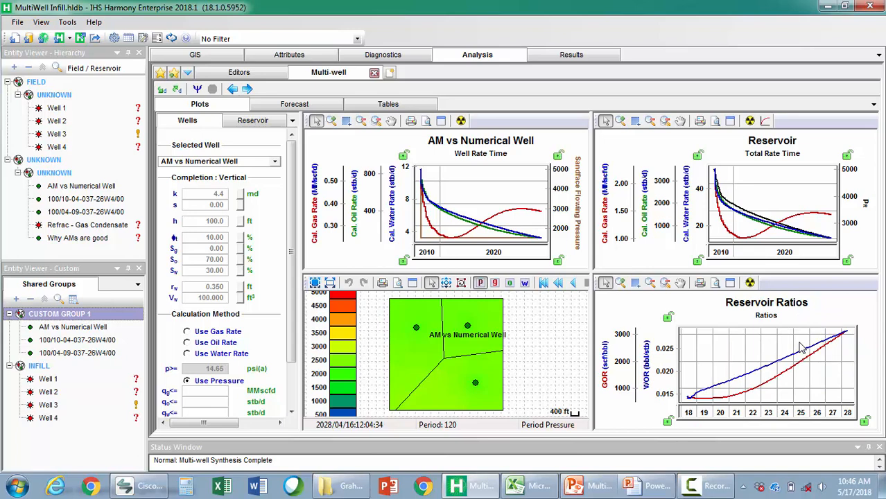
# Reshape the reservoir's west boundary on the enlarged map by inserting three corners and pulling them outward, with the cell regions displayed
pyautogui.click(412, 284)
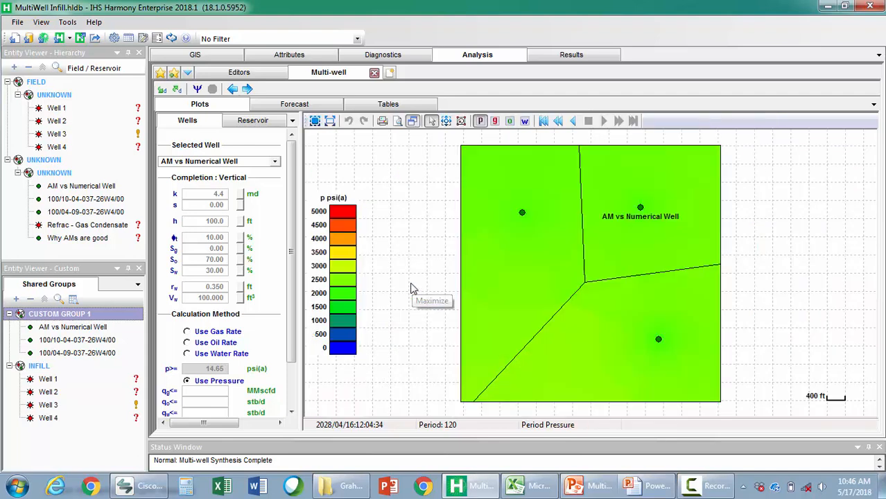
pyautogui.click(446, 121)
pyautogui.click(460, 202)
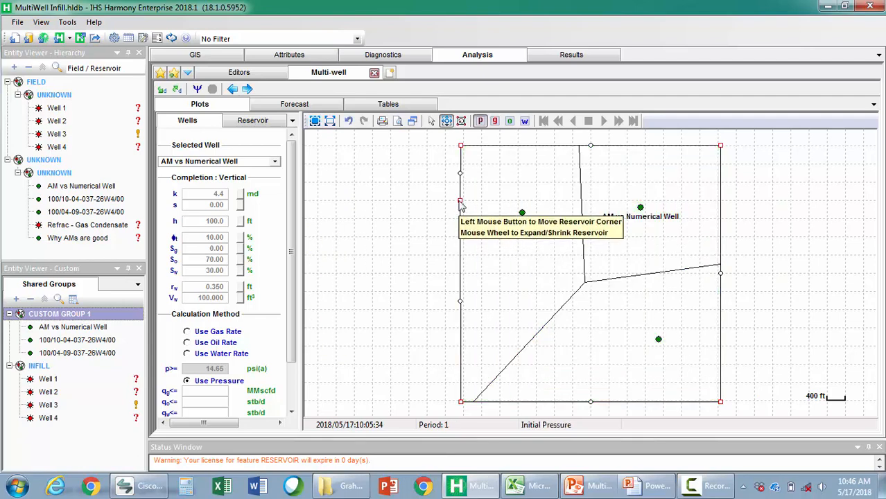
pyautogui.moveTo(421, 194); pyautogui.dragTo(373, 182)
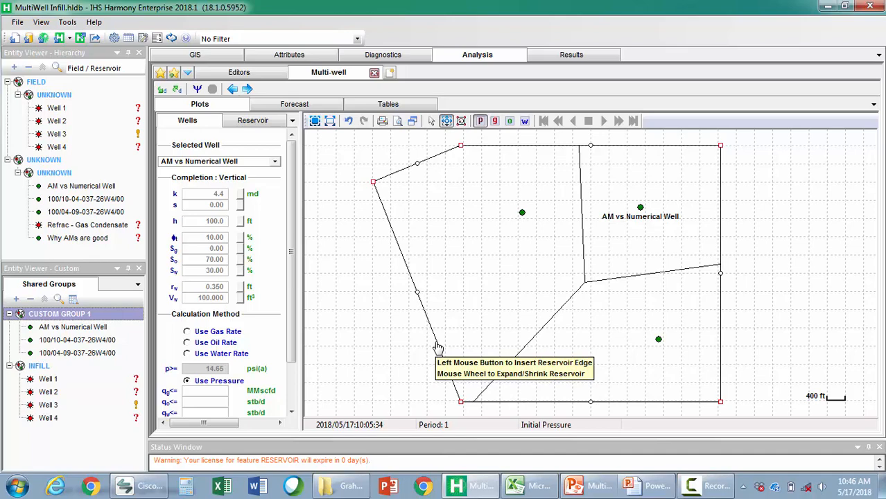
pyautogui.click(438, 347)
pyautogui.moveTo(439, 350); pyautogui.dragTo(392, 361)
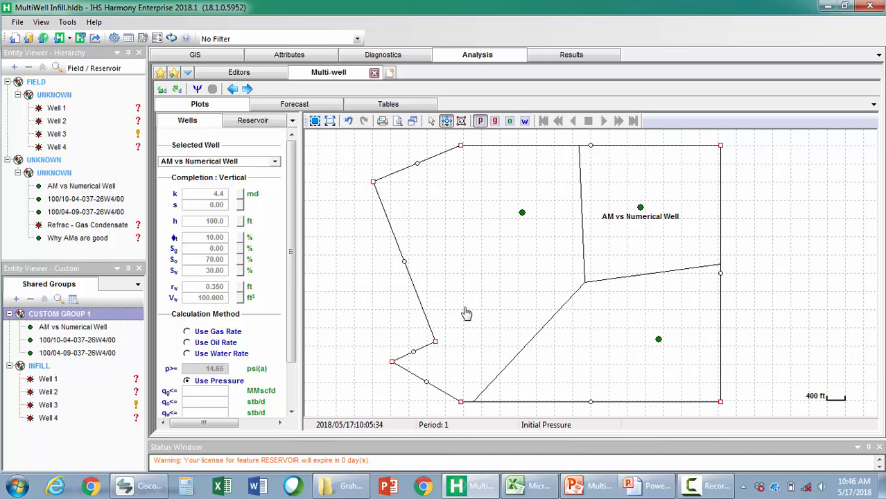
pyautogui.rightClick(485, 282)
pyautogui.click(516, 341)
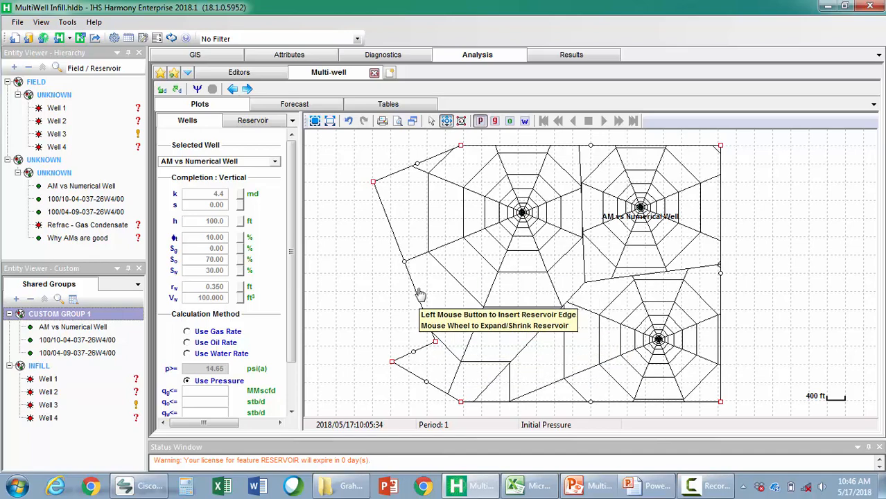
pyautogui.moveTo(435, 342); pyautogui.dragTo(361, 309)
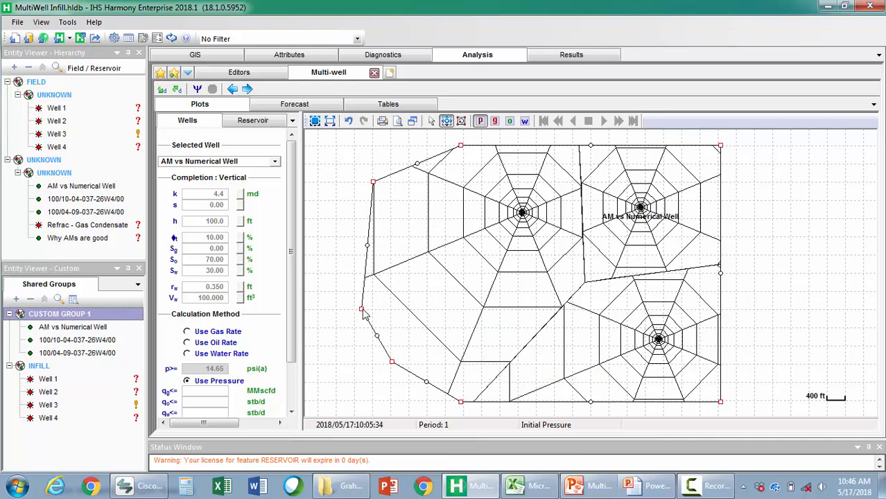
# Widen the reservoir's east boundary by inserting corners along the edge and moving them outward
pyautogui.click(722, 213)
pyautogui.moveTo(721, 214); pyautogui.dragTo(765, 205)
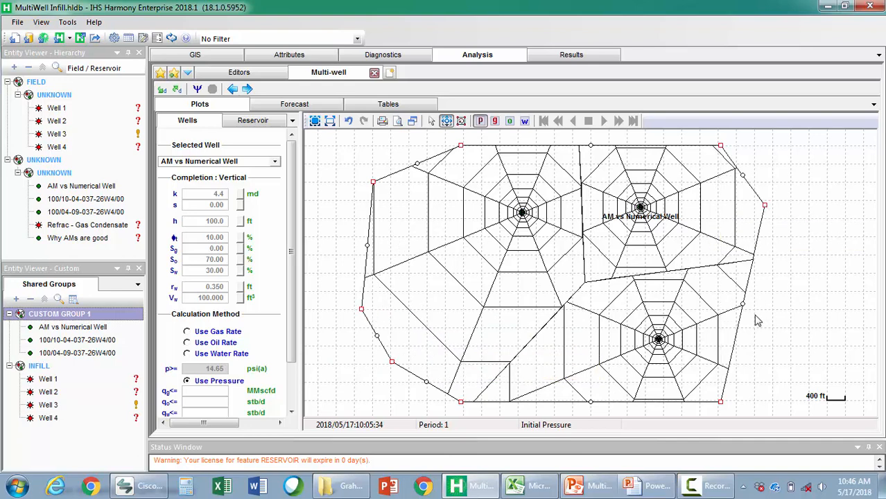
pyautogui.click(735, 346)
pyautogui.moveTo(736, 346); pyautogui.dragTo(781, 391)
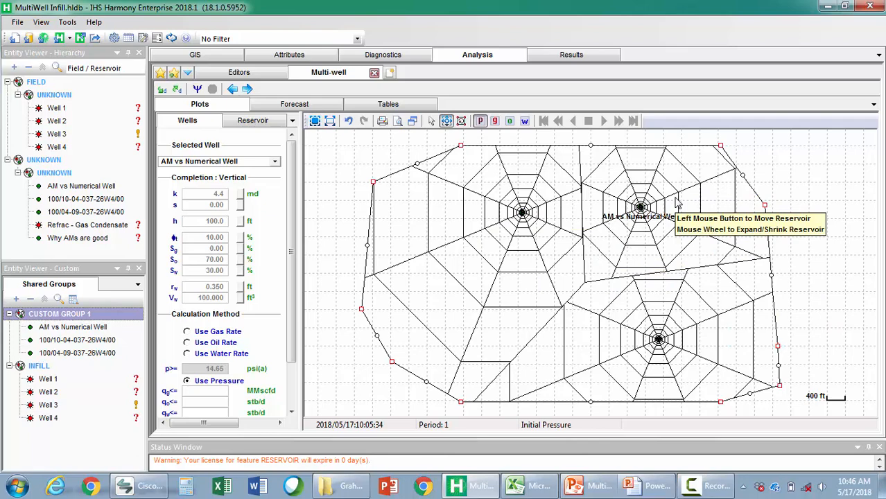
# Add two rows to the forecast schedule below the 120-month period
pyautogui.click(288, 104)
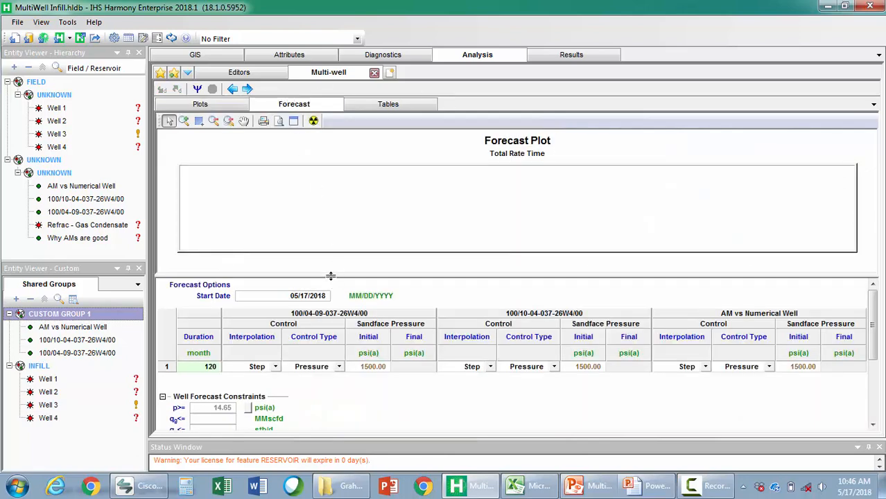
pyautogui.moveTo(330, 275); pyautogui.dragTo(330, 250)
pyautogui.click(214, 342)
pyautogui.write('12')
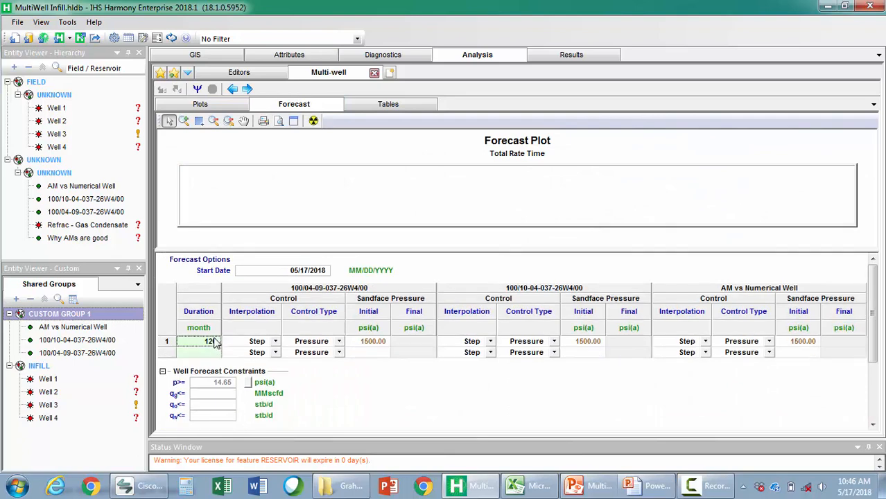
pyautogui.write('0')
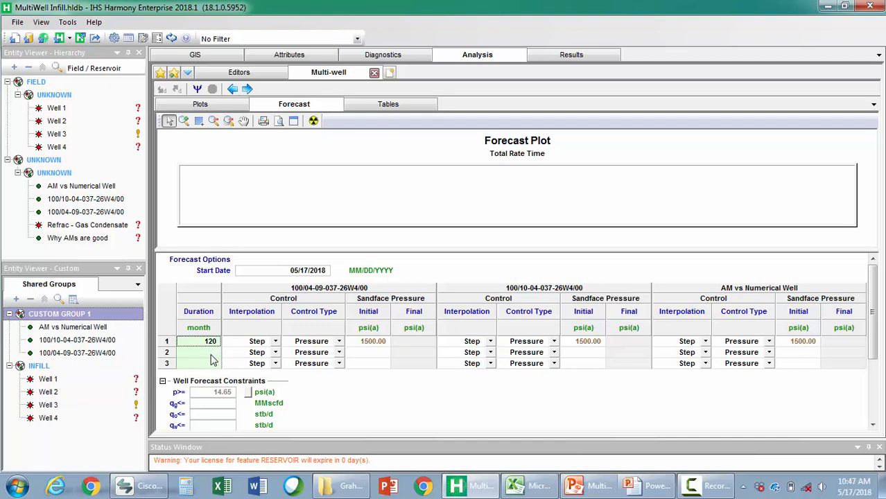
# Copy the three-row well schedule from Well scheduling for Test Design.xlsx in Excel and paste it into Harmony's forecast table from the first row
pyautogui.click(526, 485)
pyautogui.rightClick(122, 131)
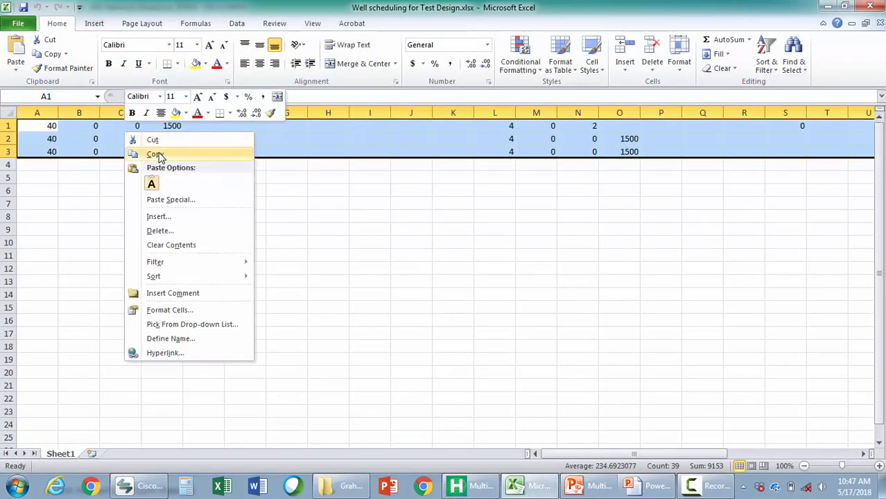
pyautogui.click(132, 152)
pyautogui.hotkey('alt', 'Tab')
pyautogui.click(206, 340)
pyautogui.hotkey('ctrl', 'v')
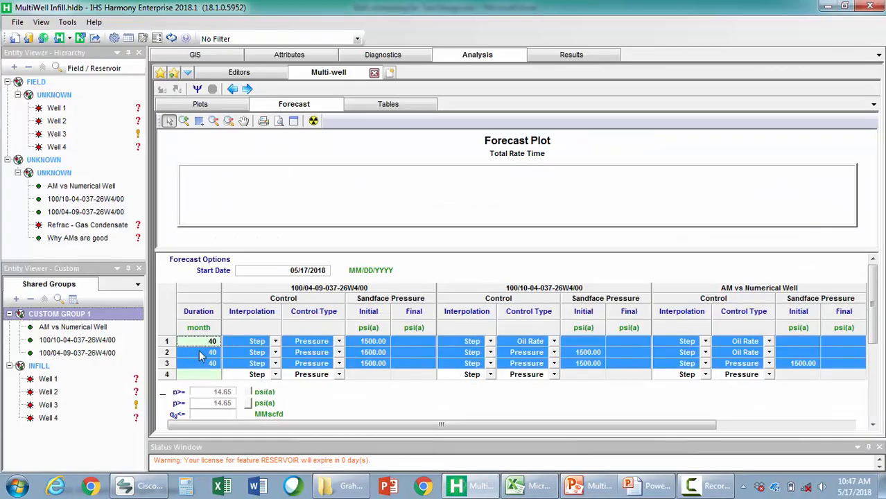
# Delete the empty fourth row from the forecast schedule and review the control settings of the three wells
pyautogui.rightClick(170, 377)
pyautogui.click(211, 462)
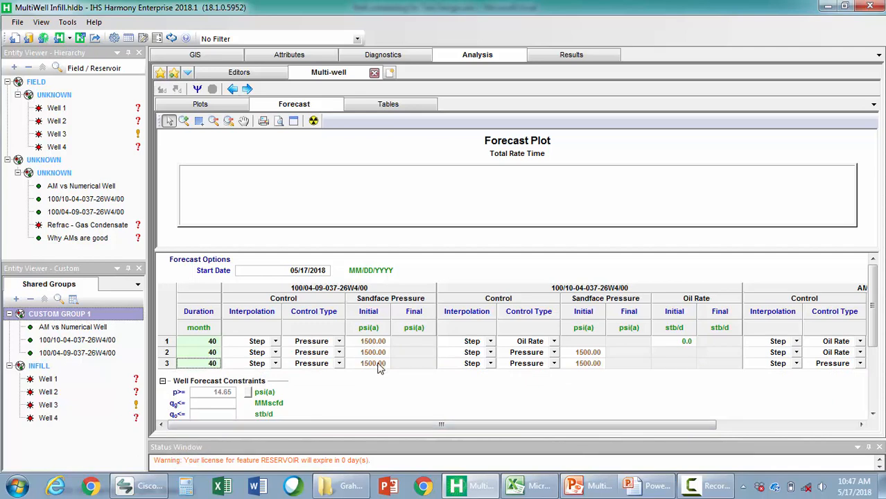
pyautogui.moveTo(382, 425); pyautogui.dragTo(463, 431)
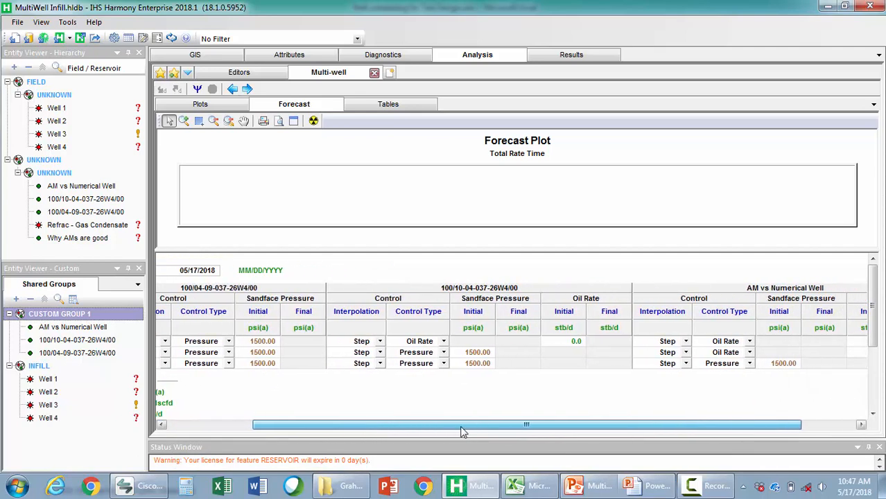
# Check the initial oil rates and sandface pressures scheduled for wells 100/10-04-037-26W4/00 and AM vs Numerical Well in the forecast table
pyautogui.click(576, 342)
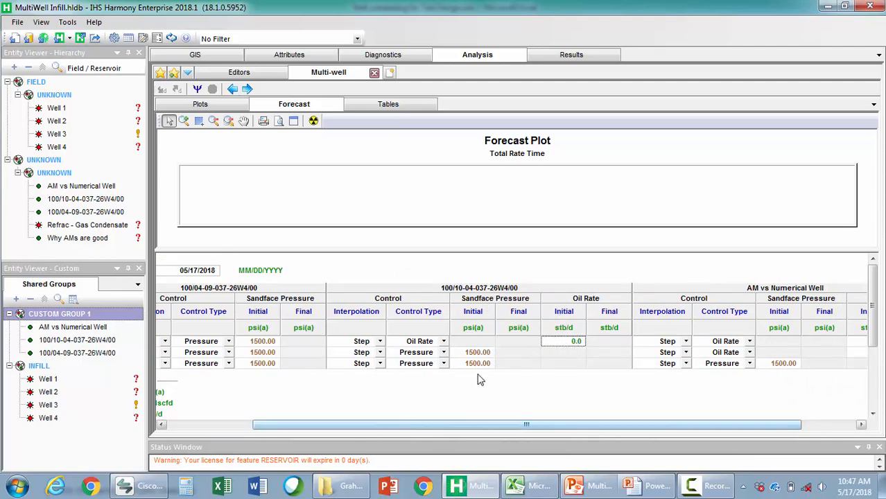
pyautogui.moveTo(466, 424); pyautogui.dragTo(611, 424)
pyautogui.click(814, 354)
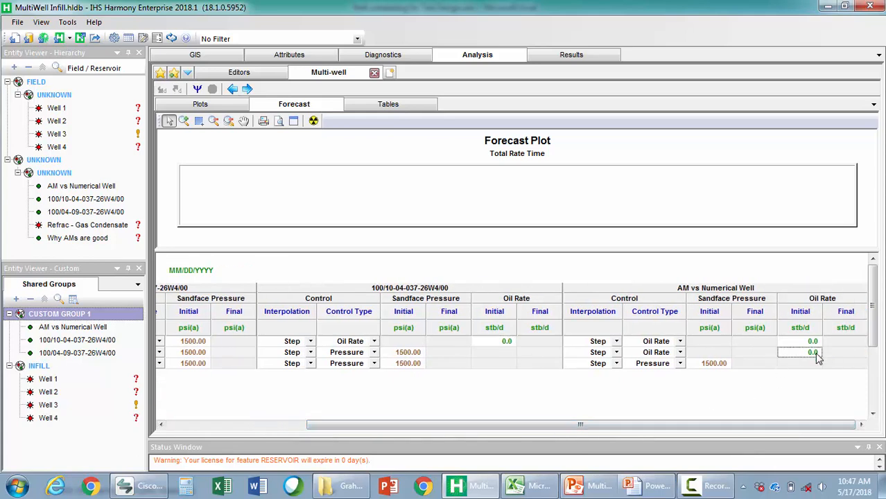
pyautogui.click(716, 365)
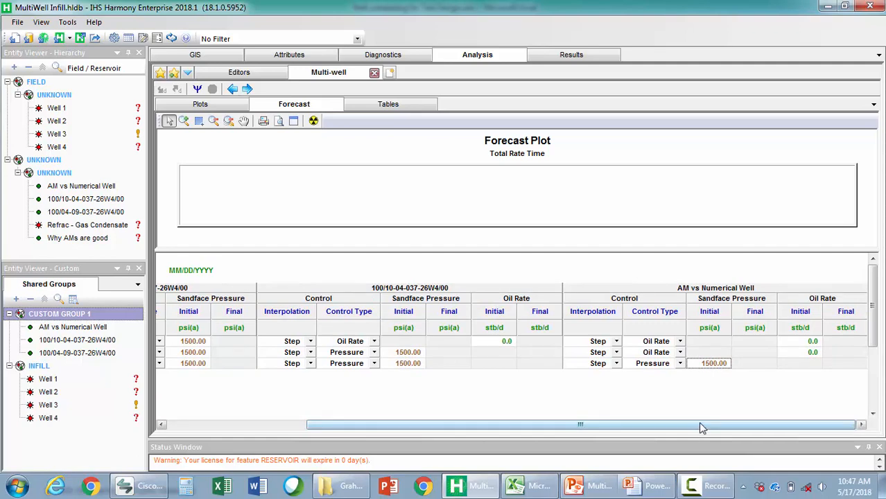
pyautogui.moveTo(662, 429); pyautogui.dragTo(514, 423)
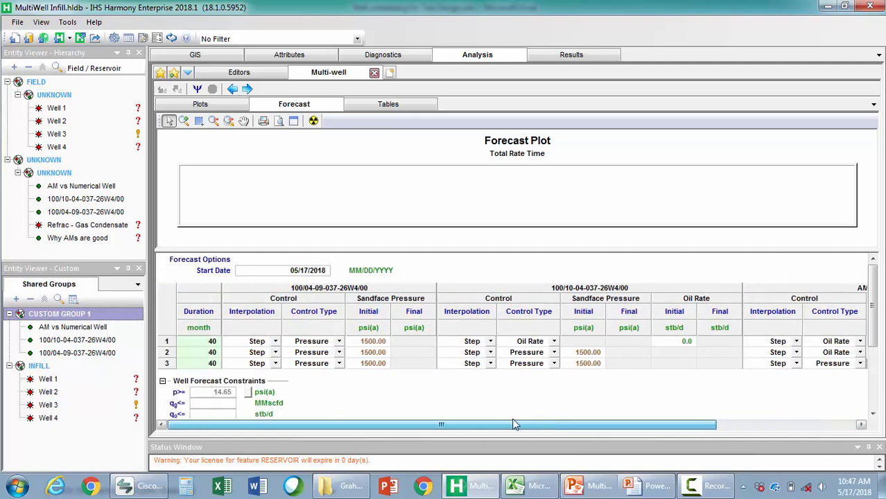
# Run the multi-well synthesis with the staggered schedule and view the reservoir map by gas saturation and by pressure
pyautogui.click(198, 104)
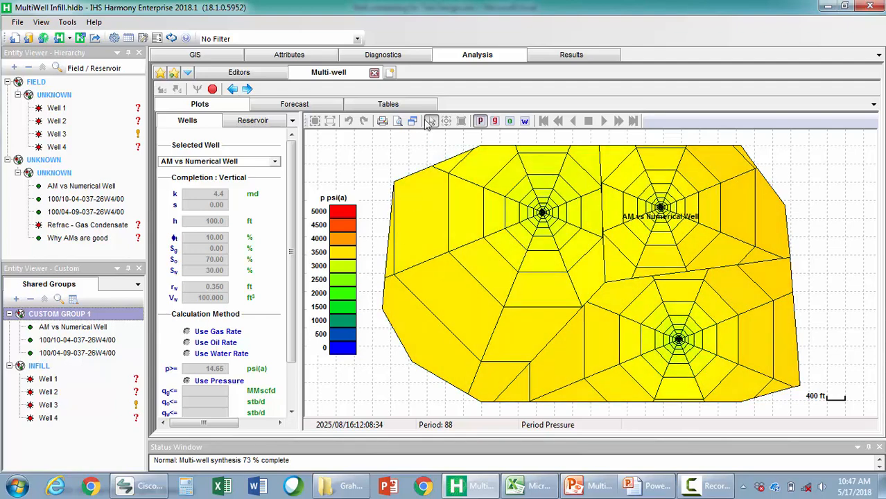
pyautogui.click(494, 121)
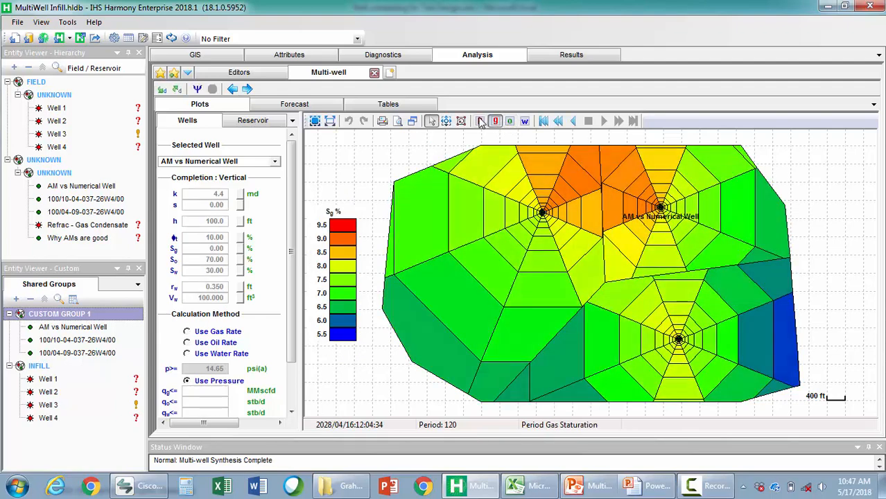
pyautogui.click(481, 122)
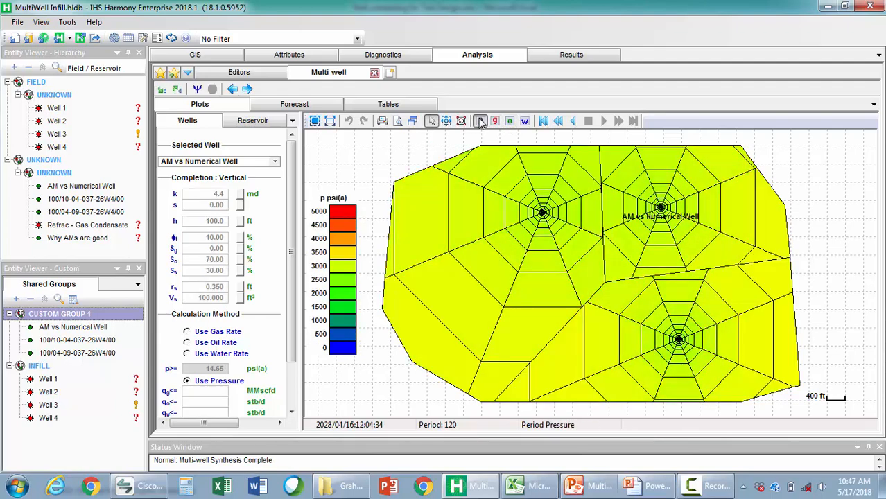
# Examine the enlarged Reservoir total rate plot, and inspect the well rate and Reservoir Ratios plots in the four-plot layout
pyautogui.click(412, 121)
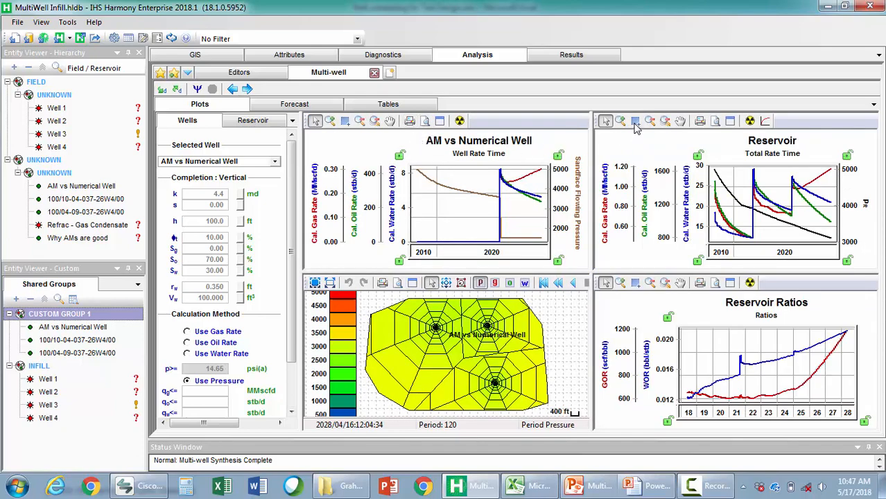
pyautogui.click(729, 121)
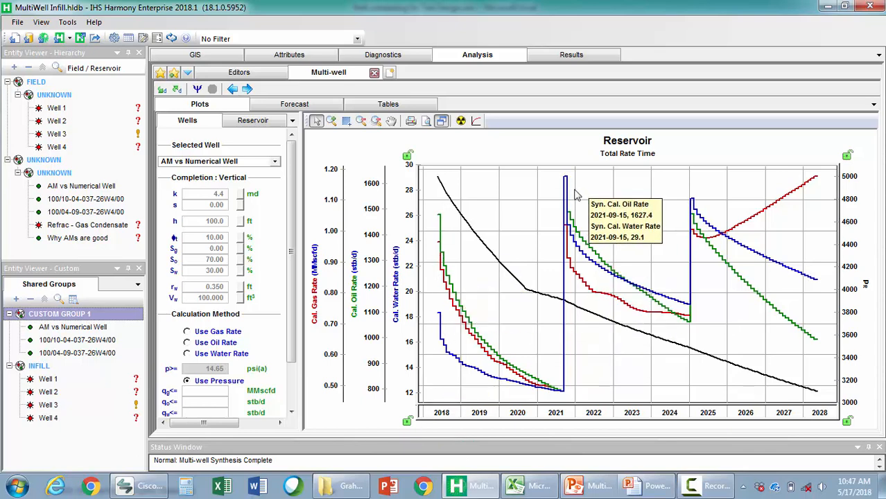
pyautogui.moveTo(693, 198)
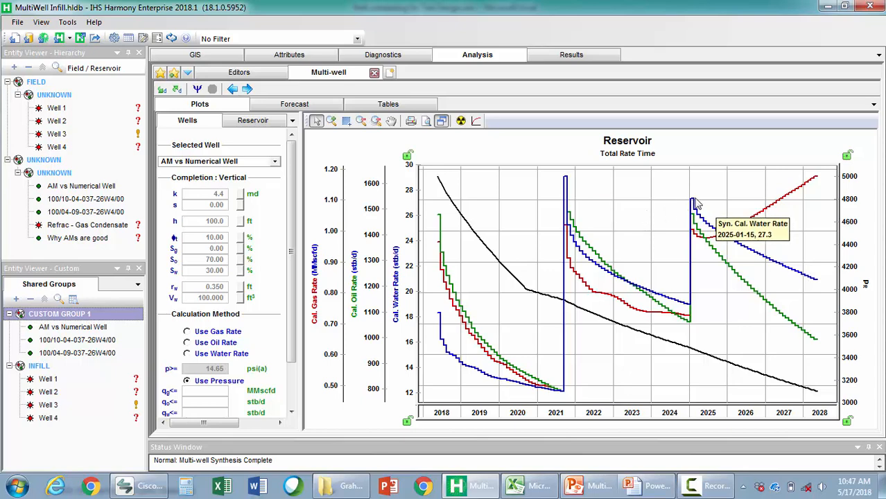
pyautogui.click(440, 120)
pyautogui.moveTo(500, 170)
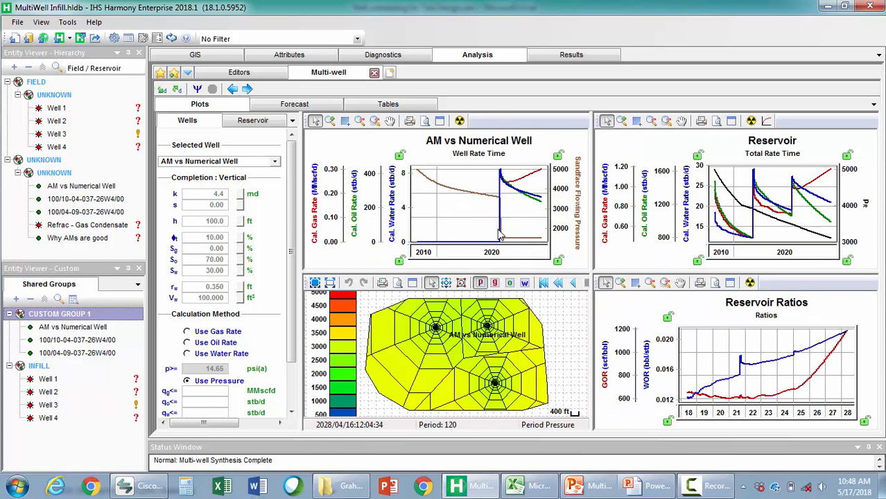
pyautogui.moveTo(750, 399)
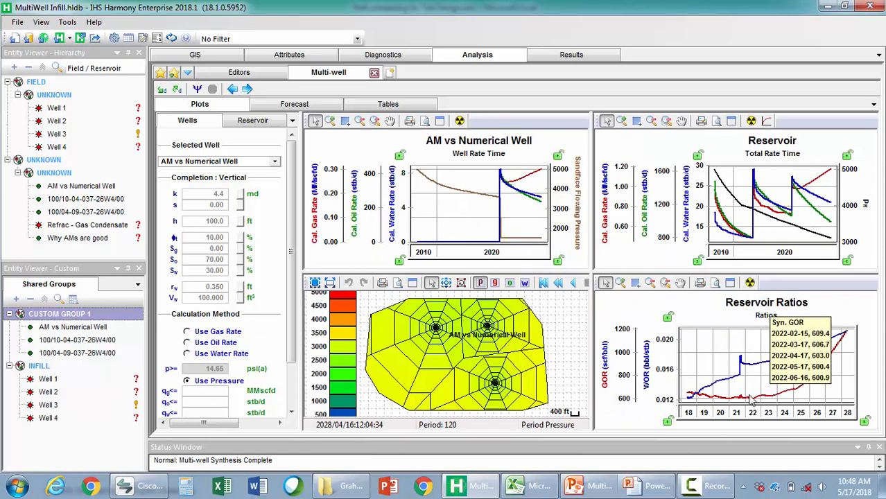
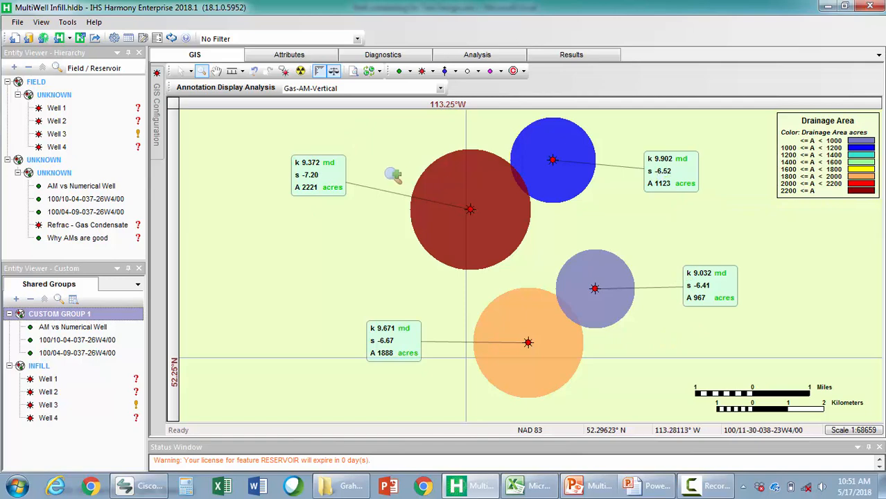
# Run the multi-well synthesis for the INFILL group and show the grid on the enlarged reservoir pressure map
pyautogui.click(58, 366)
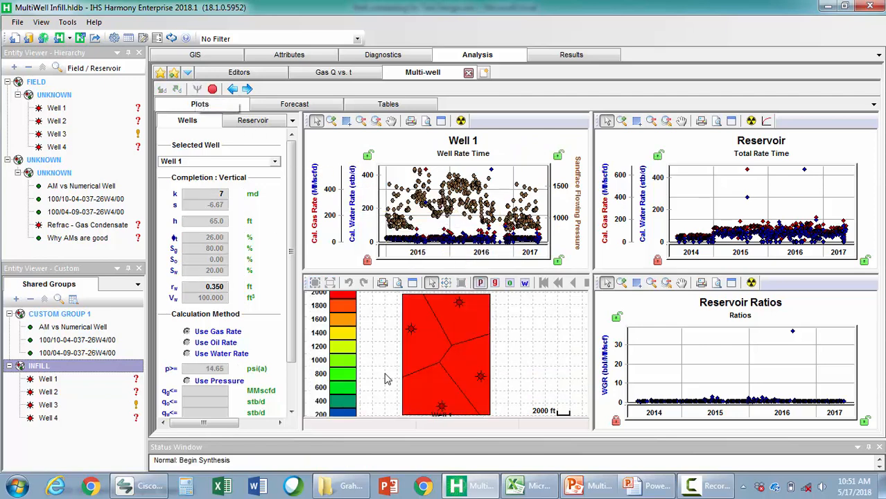
pyautogui.click(412, 283)
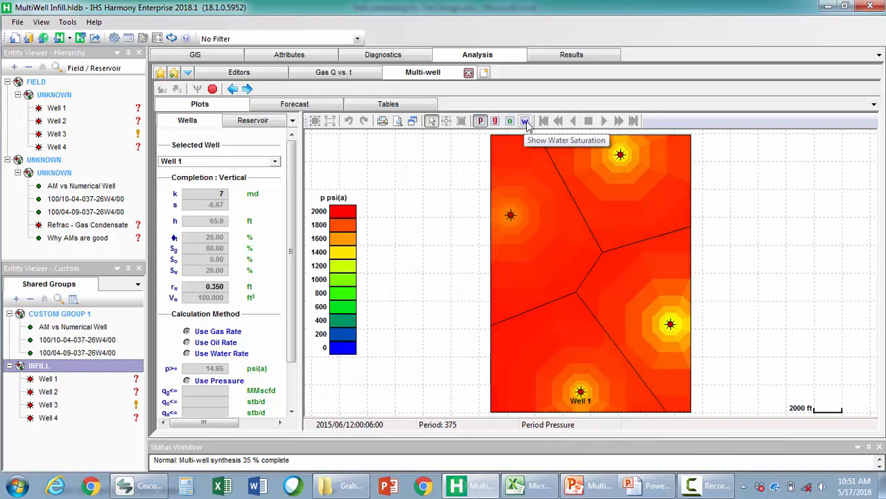
pyautogui.rightClick(547, 261)
pyautogui.click(575, 322)
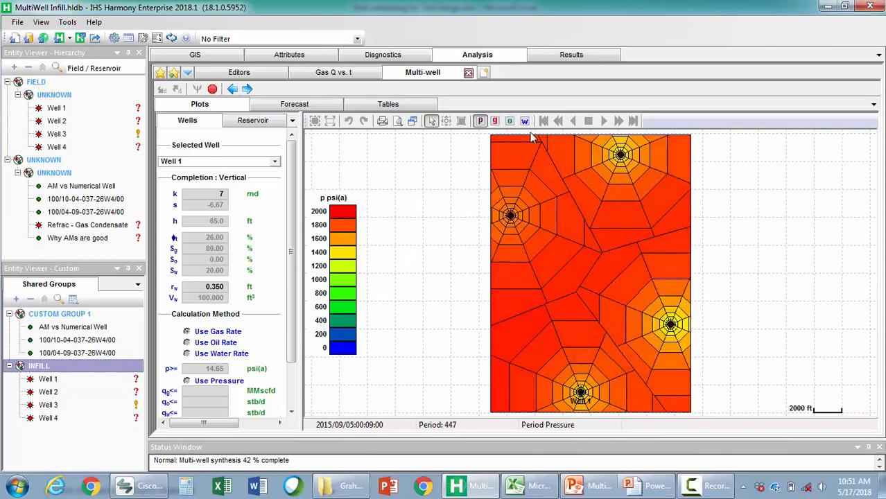
# View the reservoir map by water saturation and by pressure, and restore the four-plot layout
pyautogui.click(524, 121)
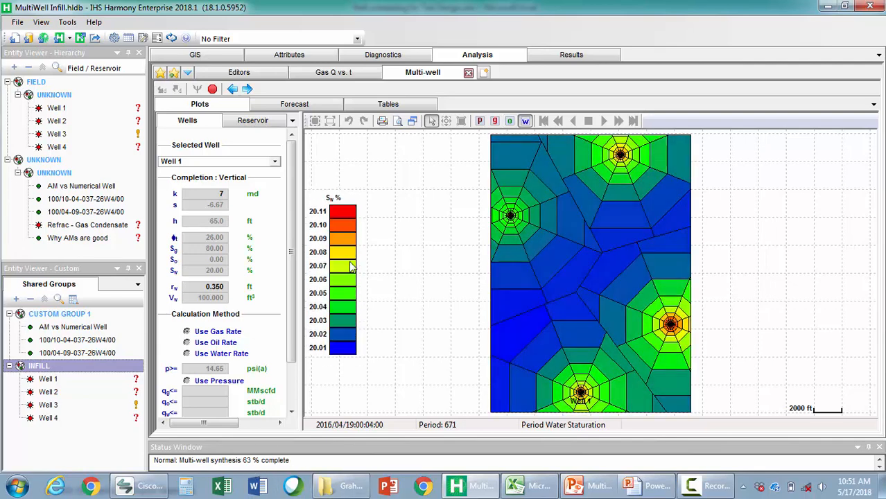
pyautogui.click(480, 122)
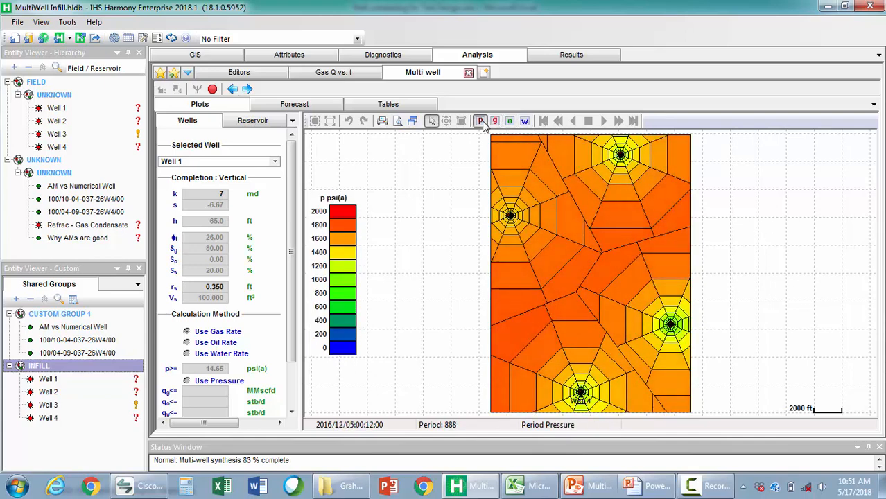
pyautogui.click(414, 123)
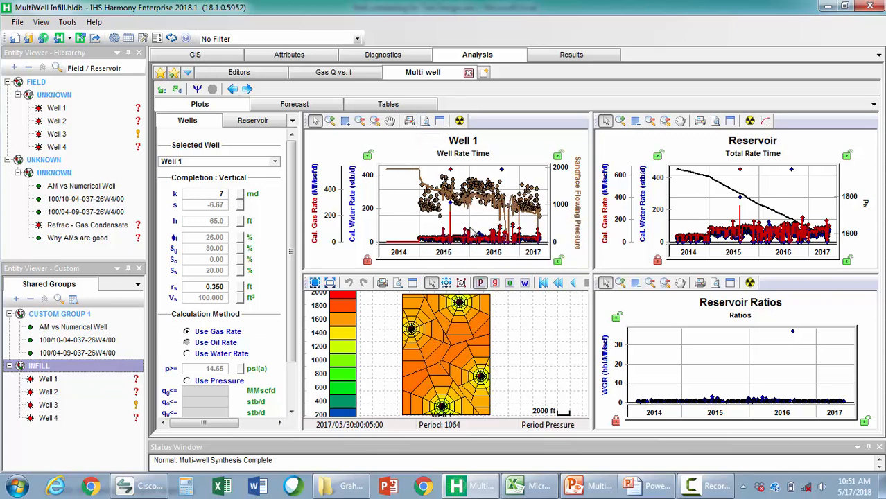
# Select Well 2, compress the gas and water rate axes of its rate plot, and inspect the history match enlarged
pyautogui.click(275, 162)
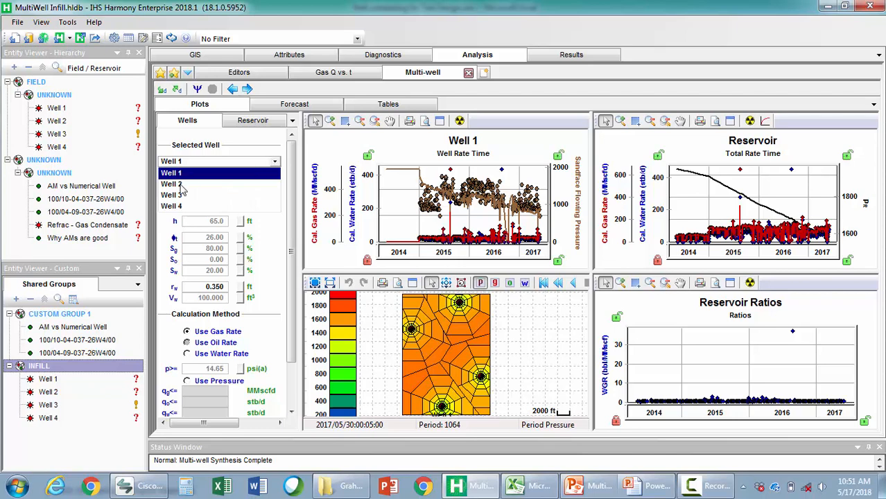
pyautogui.click(173, 184)
pyautogui.moveTo(360, 184); pyautogui.dragTo(360, 220)
pyautogui.moveTo(329, 184); pyautogui.dragTo(332, 226)
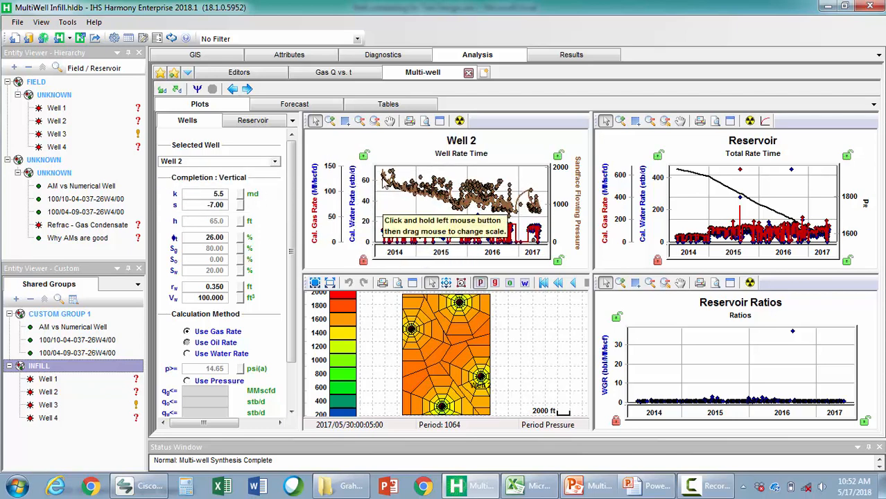
pyautogui.click(440, 121)
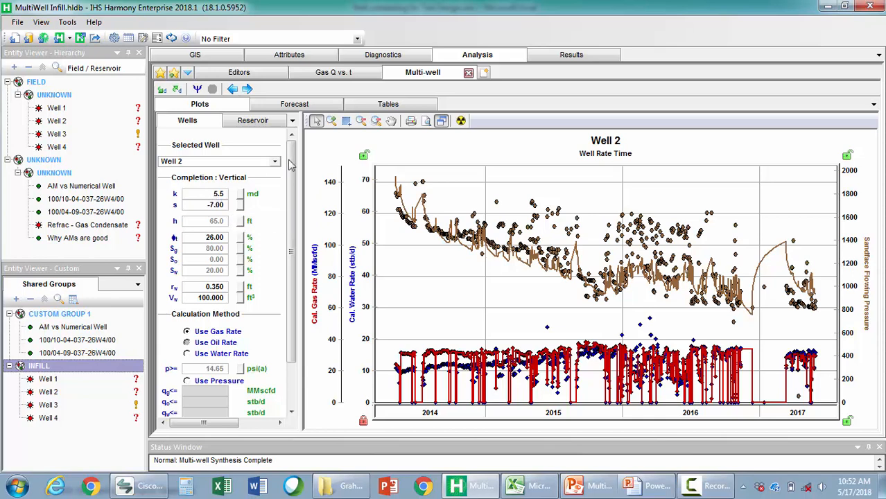
pyautogui.click(442, 122)
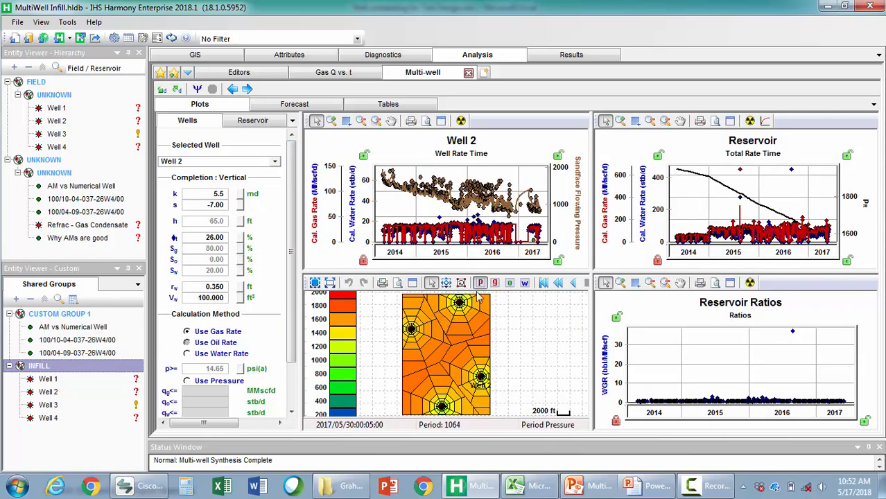
# Review the multi-well reservoir area and reserves, and add a Vertical gas FMB worksheet for the INFILL group
pyautogui.moveTo(425, 326)
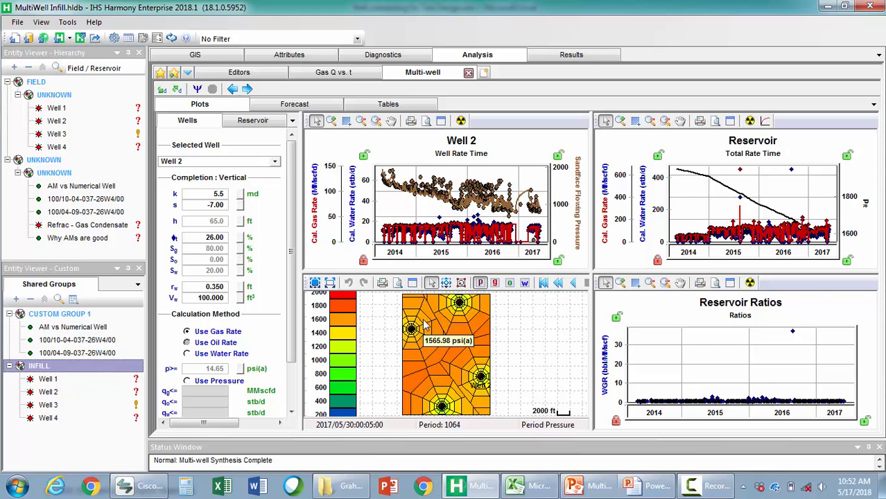
pyautogui.click(252, 121)
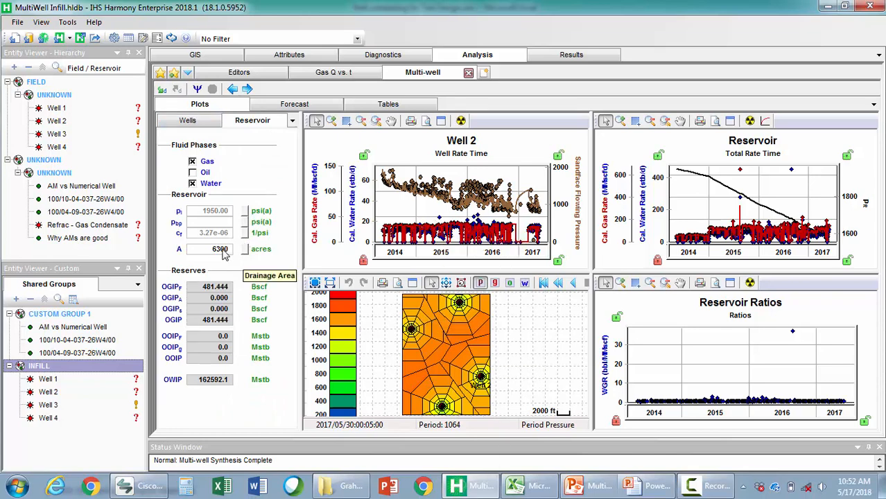
pyautogui.click(485, 74)
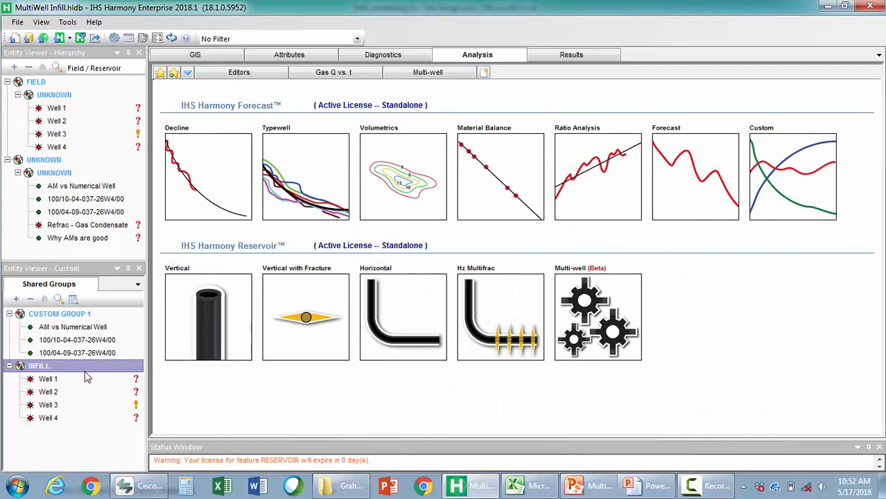
pyautogui.rightClick(195, 323)
pyautogui.moveTo(257, 331)
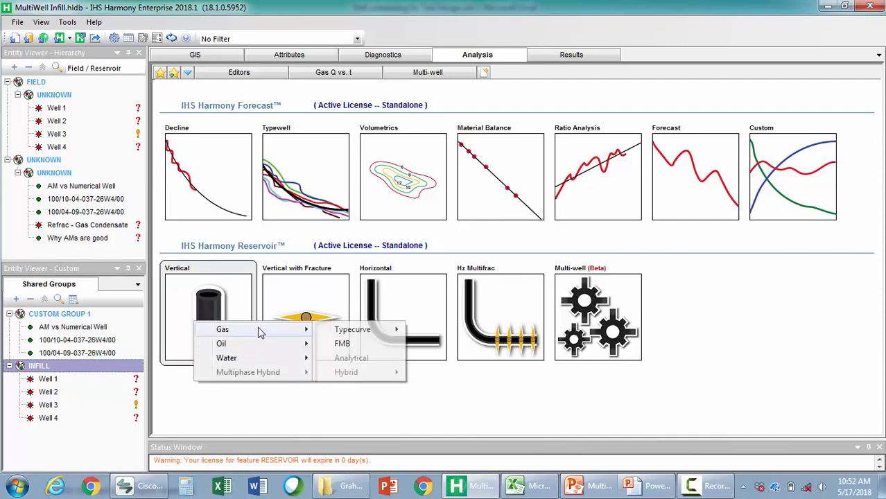
pyautogui.click(384, 347)
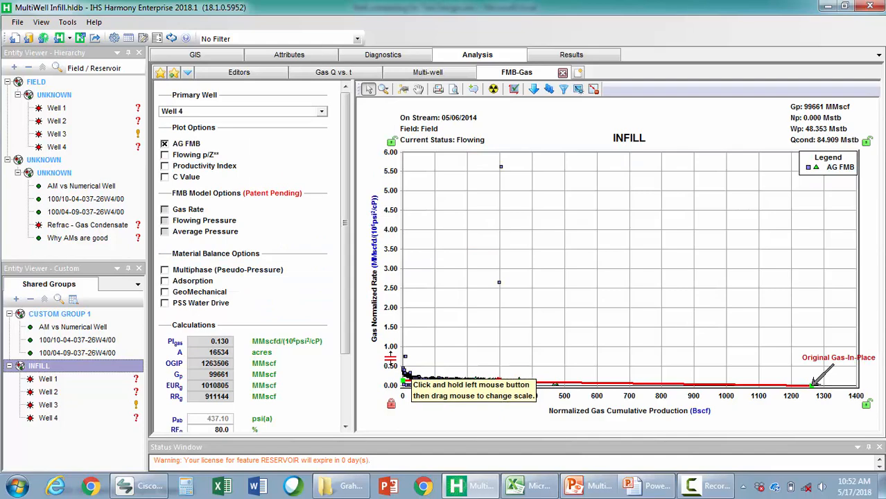
# Rescale the FMB plot axes and fit the AG FMB analysis line to the data at about 483 Bscf original gas-in-place
pyautogui.moveTo(401, 263); pyautogui.dragTo(392, 270)
pyautogui.moveTo(391, 341); pyautogui.dragTo(389, 258)
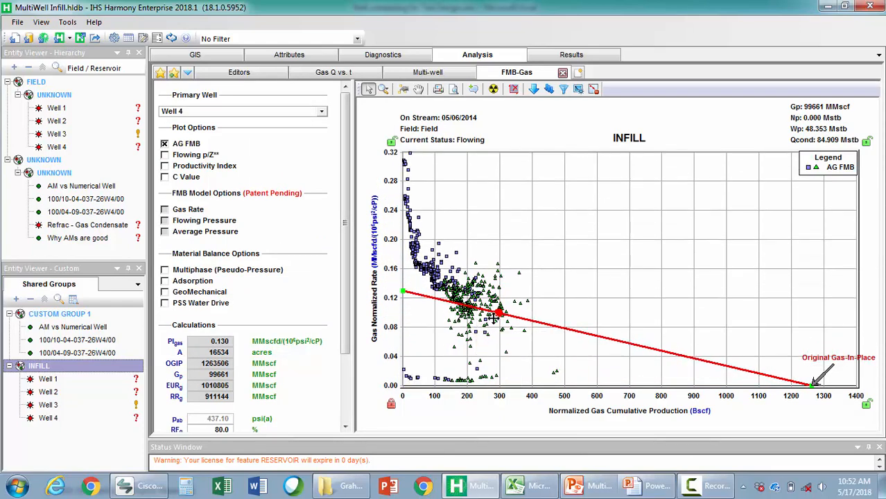
pyautogui.moveTo(501, 313); pyautogui.dragTo(551, 322)
pyautogui.moveTo(555, 398); pyautogui.dragTo(711, 354)
pyautogui.moveTo(773, 338); pyautogui.dragTo(671, 392)
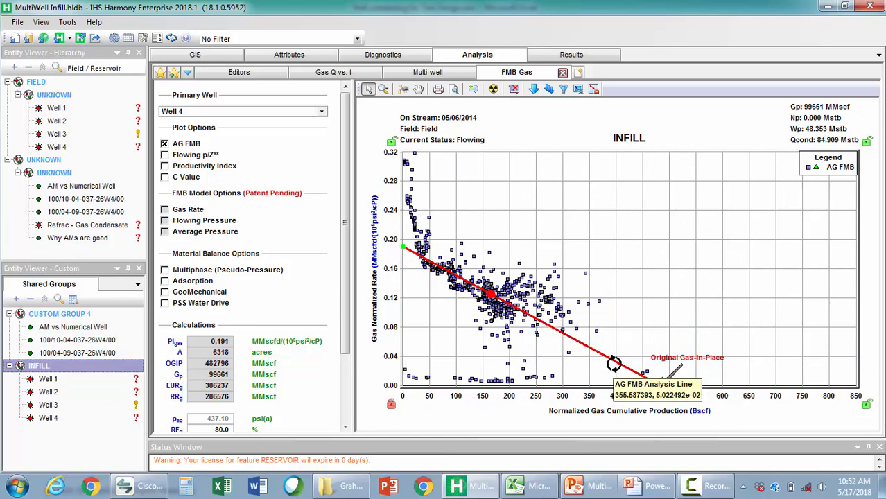
pyautogui.moveTo(591, 396); pyautogui.dragTo(606, 397)
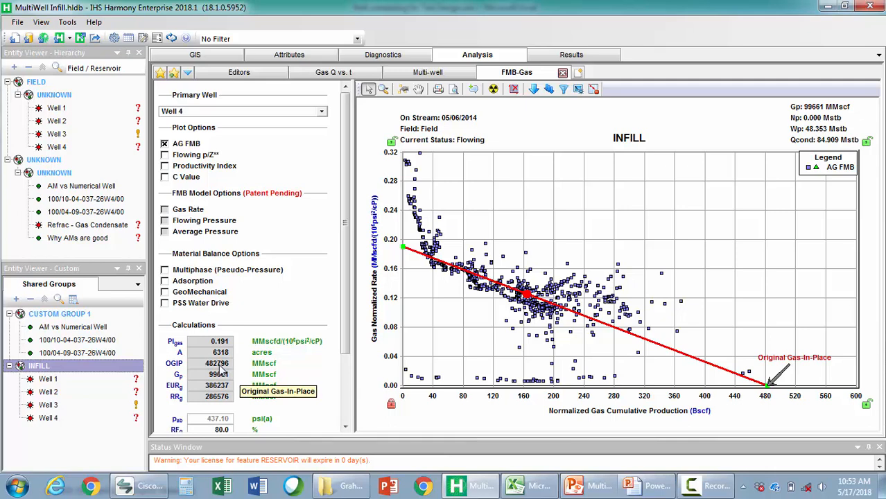
# Compare the multi-well model's original gas-in-place with the FMB result and examine the enlarged pressure map
pyautogui.click(438, 72)
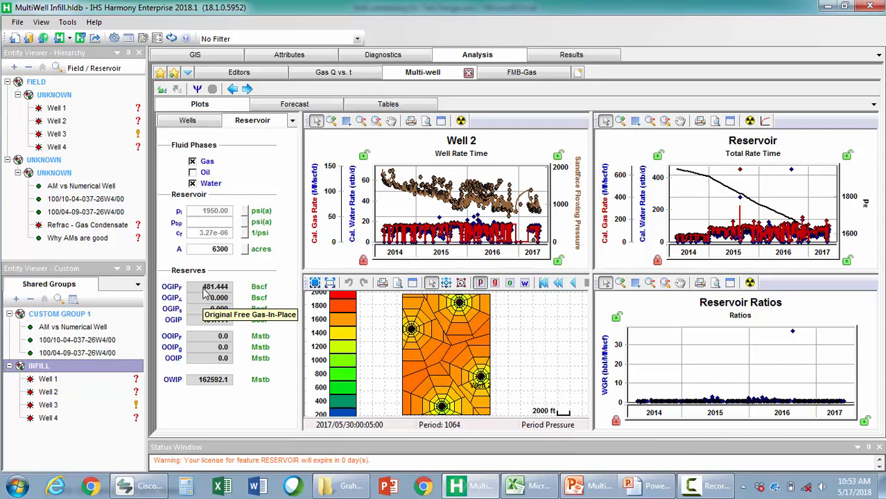
pyautogui.click(412, 283)
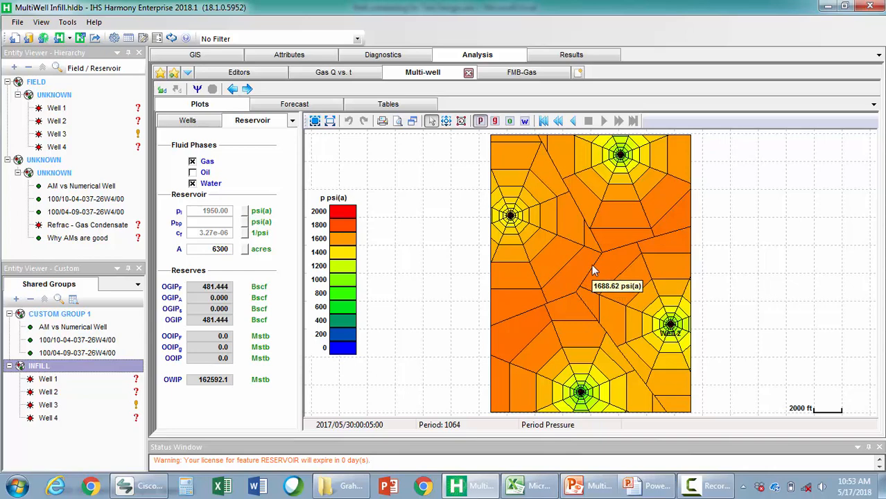
# Place a new gas well on the GIS map between the four existing wells and add it to the INFILL group
pyautogui.click(213, 59)
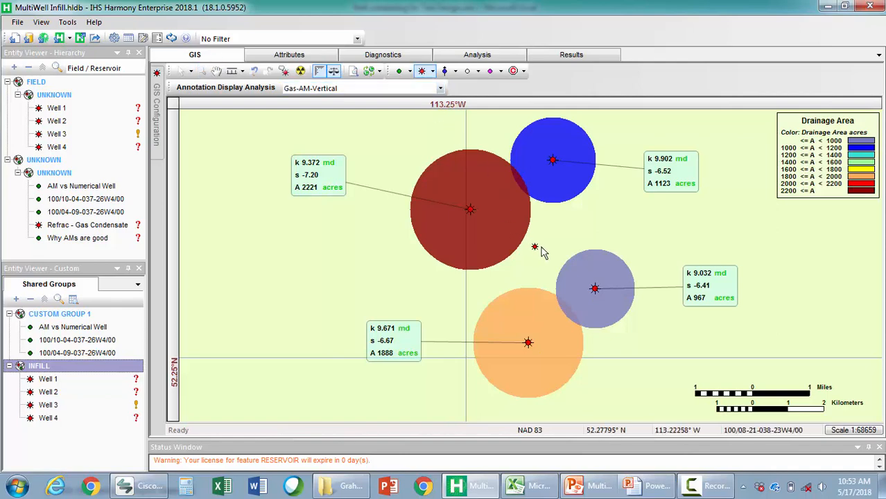
pyautogui.click(542, 245)
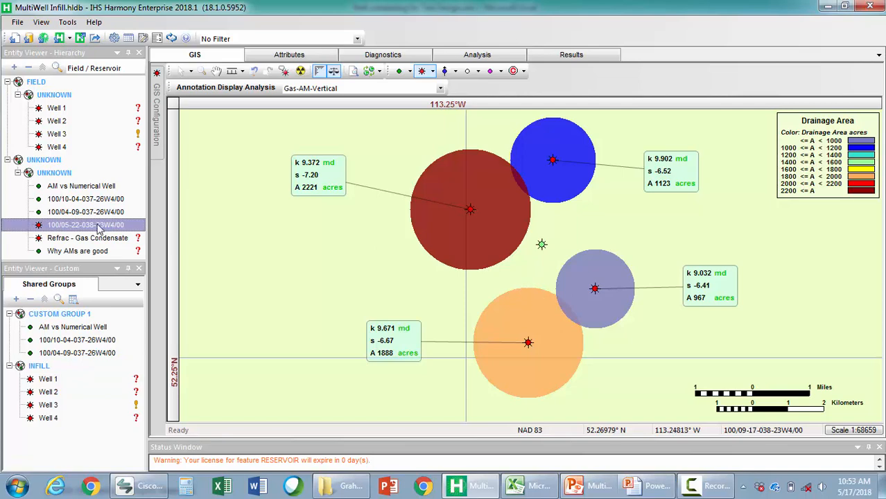
pyautogui.moveTo(99, 229); pyautogui.dragTo(67, 385)
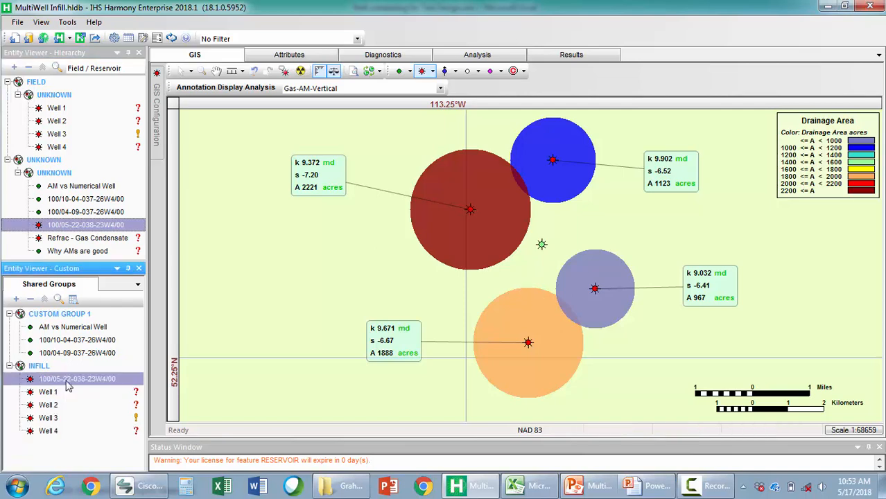
# Copy Well 1's reservoir properties to the new well 100/05-22-038-23W4/00
pyautogui.click(475, 55)
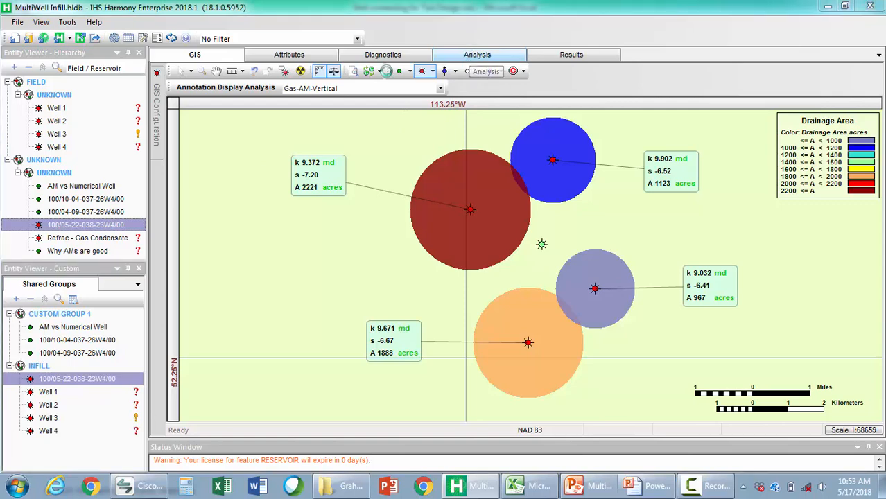
pyautogui.click(49, 391)
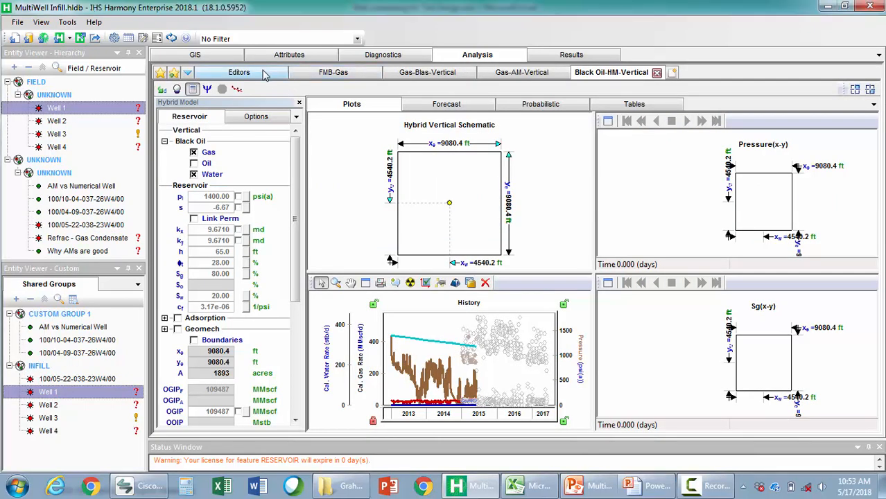
pyautogui.click(240, 72)
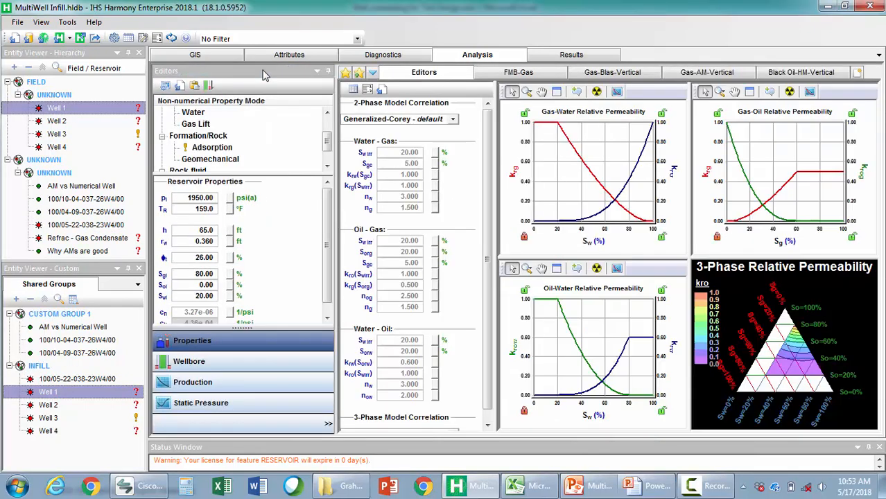
pyautogui.click(208, 86)
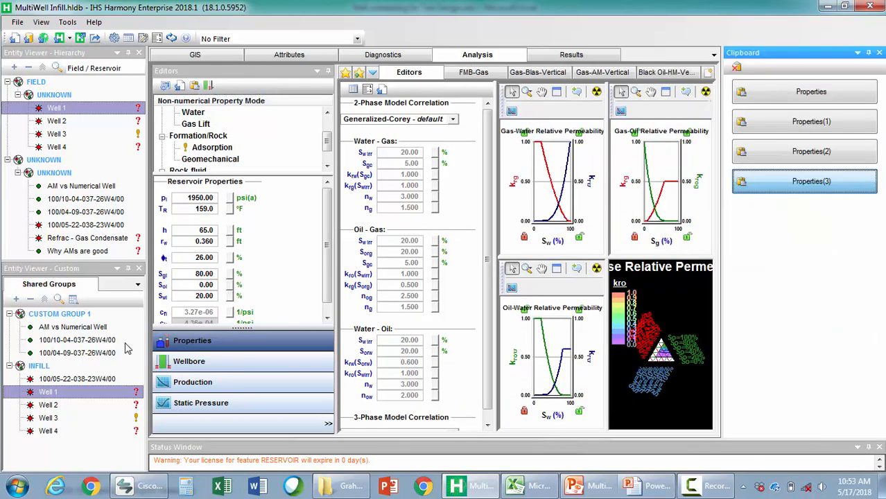
pyautogui.click(90, 379)
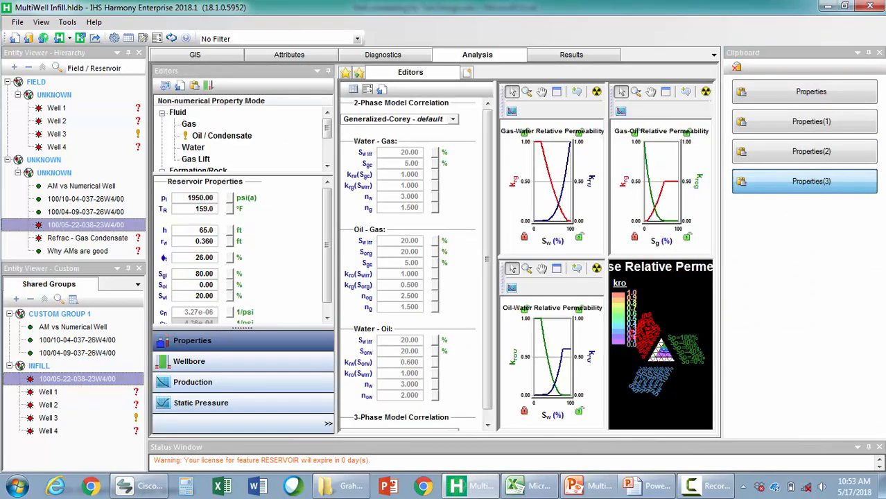
pyautogui.click(878, 54)
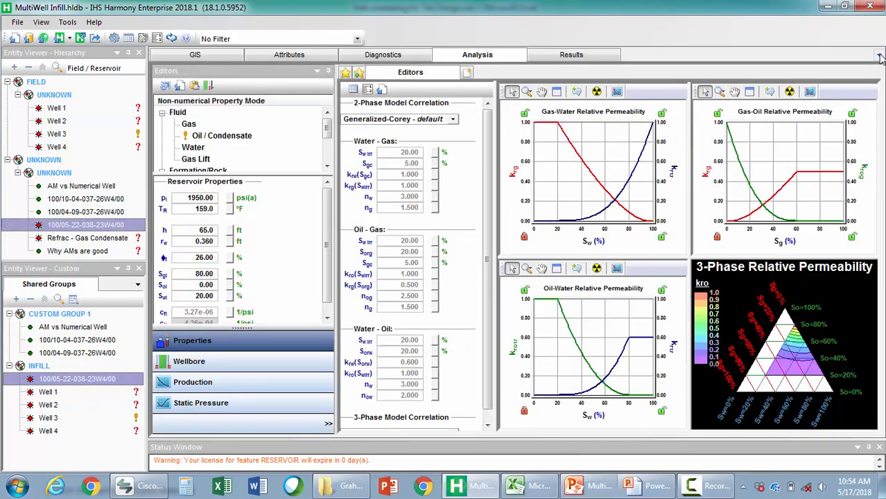
# In the INFILL multi-well model, set the new well's permeability to 9 md and its skin to 0
pyautogui.click(68, 365)
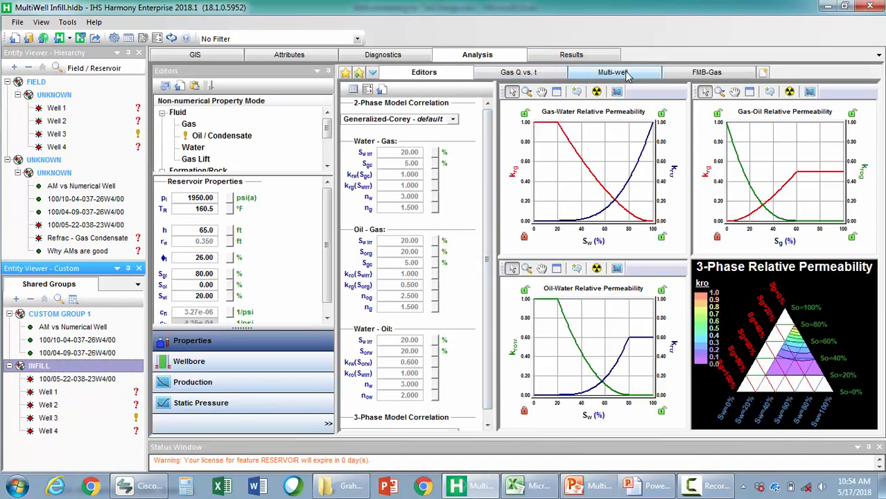
pyautogui.click(627, 74)
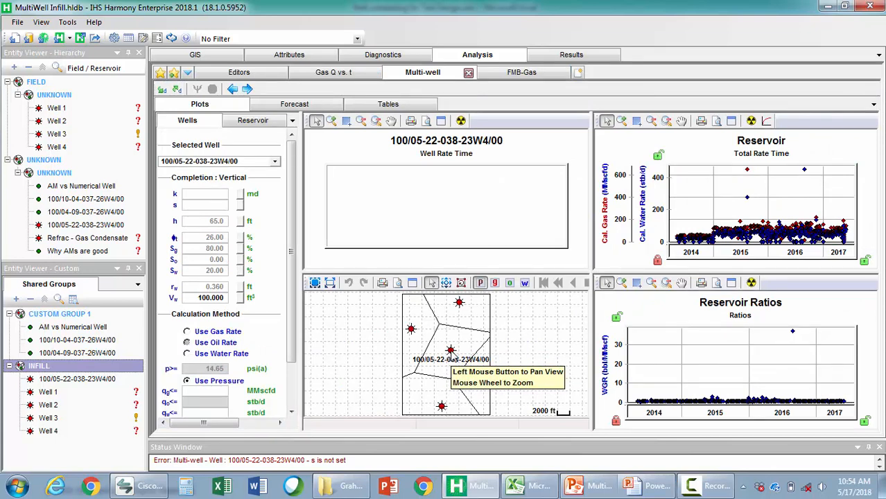
pyautogui.click(209, 198)
pyautogui.write('9')
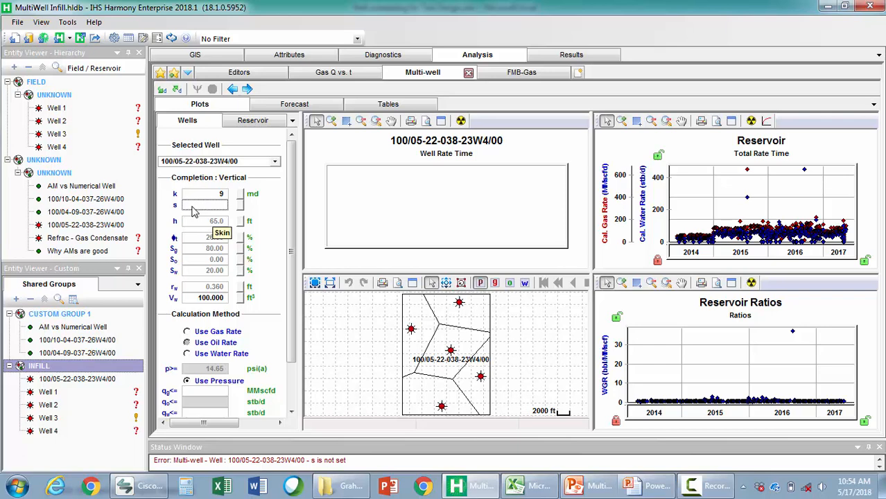
pyautogui.click(189, 207)
pyautogui.write('0')
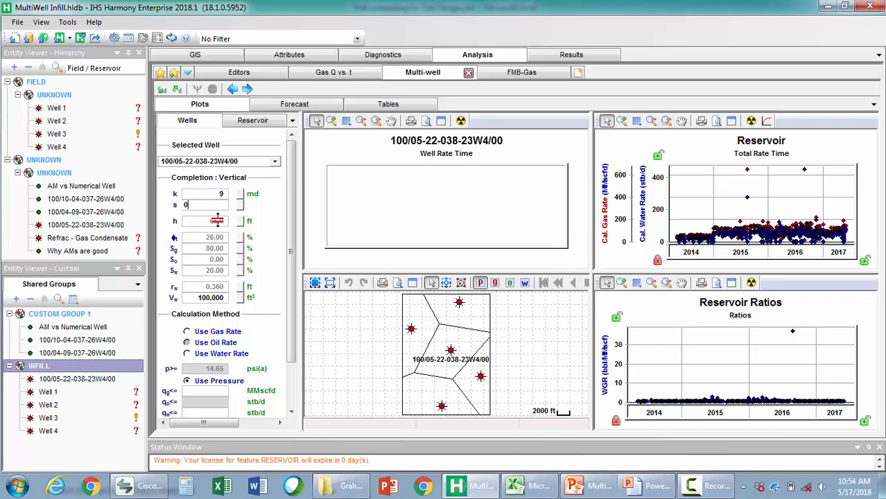
pyautogui.press('Return')
# In the forecast options, set the first period to 12 months, with well 100/05-22-038-23W4/00 on gas rate control at 0 MMscfd
pyautogui.click(286, 108)
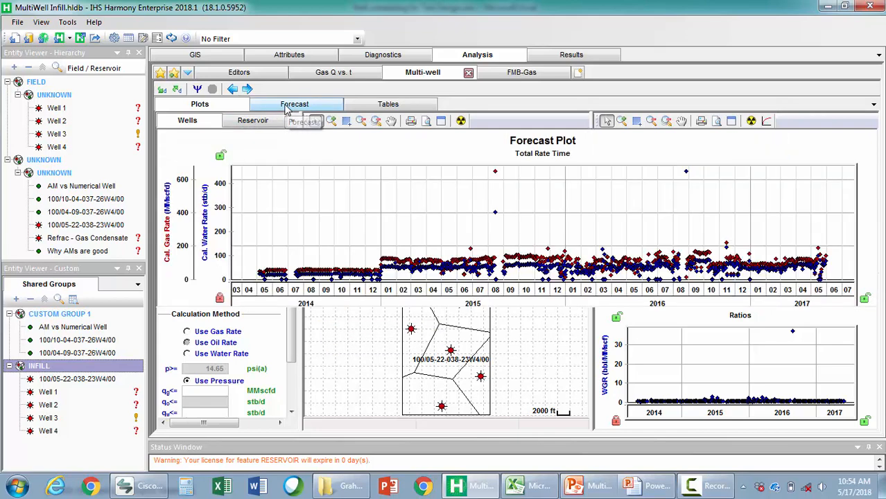
pyautogui.moveTo(383, 311); pyautogui.dragTo(383, 269)
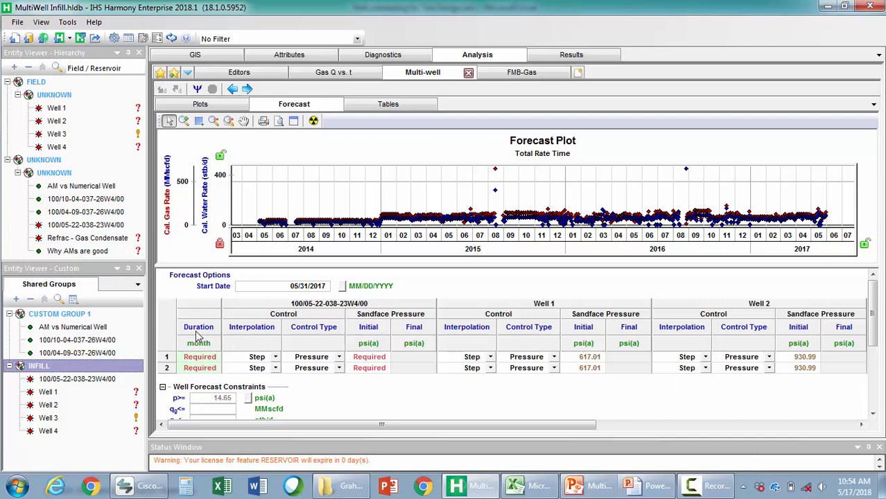
pyautogui.click(197, 357)
pyautogui.write('12')
pyautogui.click(188, 371)
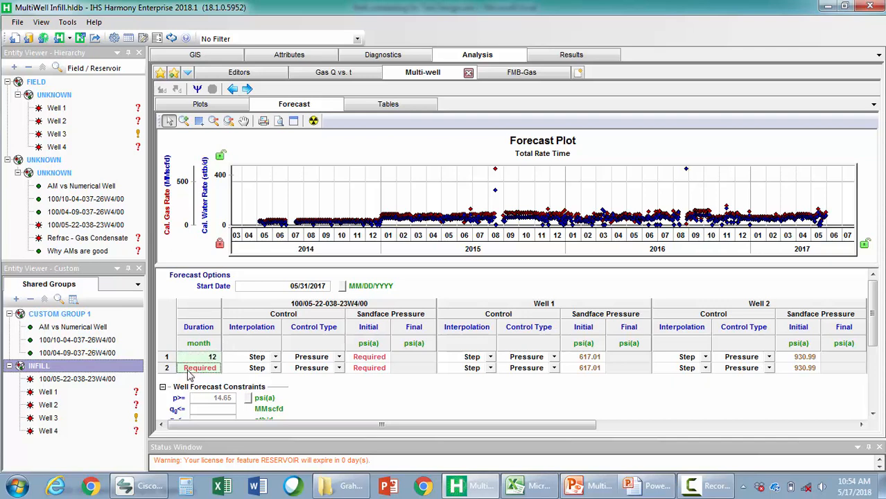
pyautogui.click(339, 357)
pyautogui.click(316, 367)
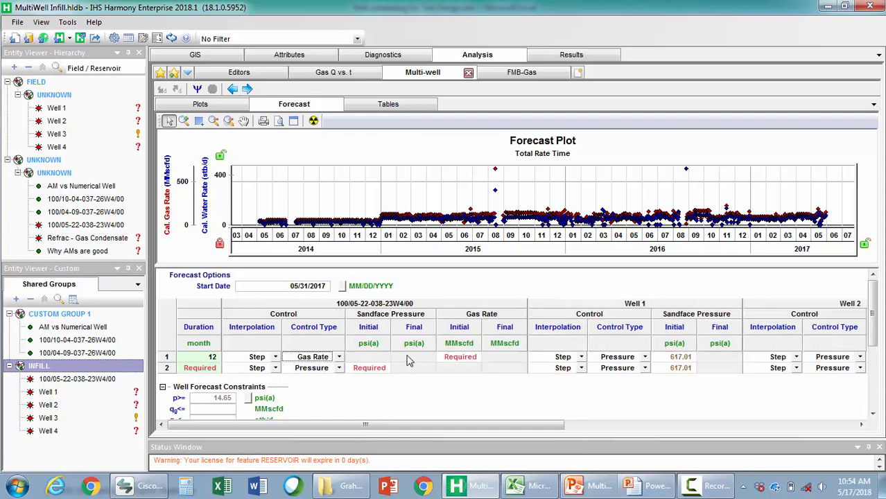
pyautogui.click(470, 361)
pyautogui.write('0')
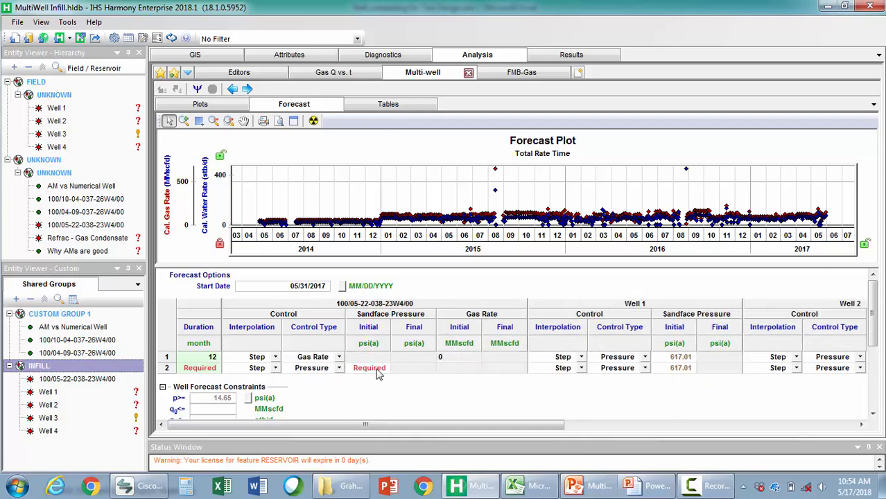
# Set the second forecast period to 108 months, with an initial sandface pressure of 650 psi(a) for the new well
pyautogui.click(197, 372)
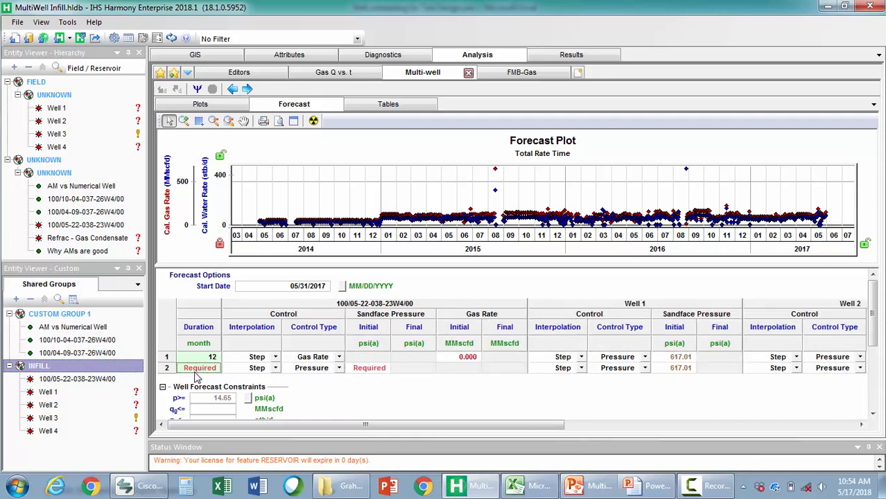
pyautogui.write('108')
pyautogui.click(369, 371)
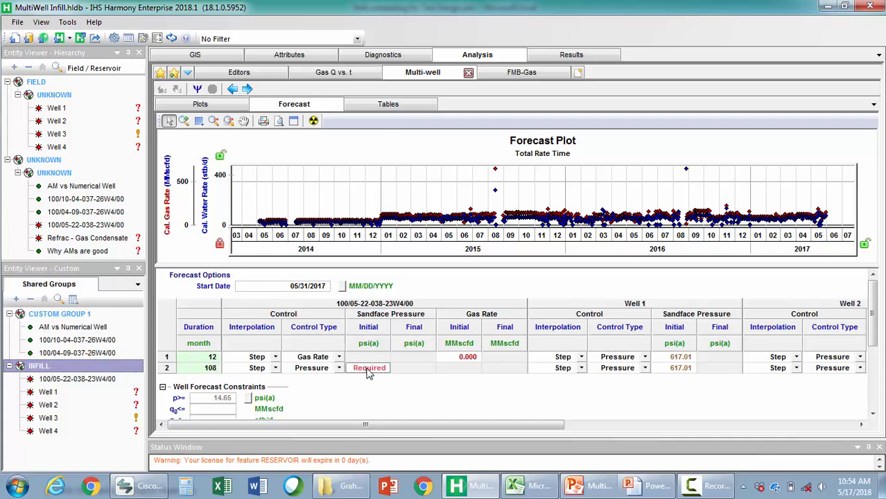
pyautogui.write('650')
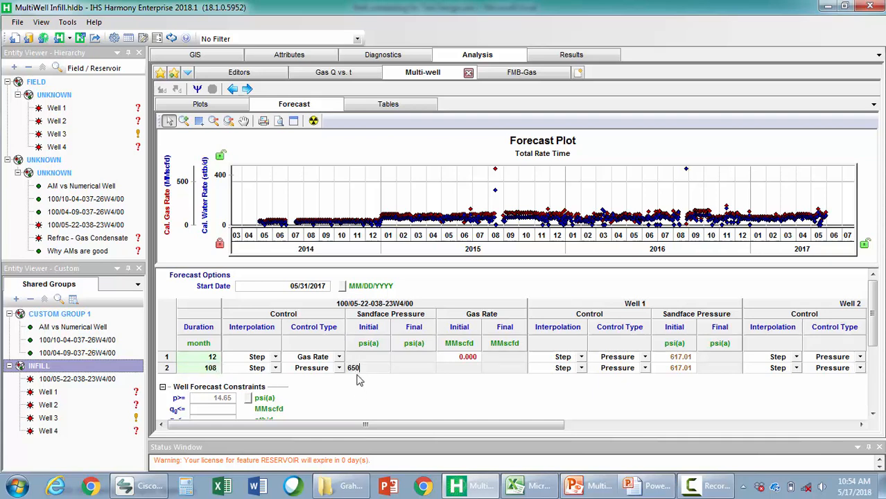
pyautogui.click(454, 360)
pyautogui.moveTo(524, 424); pyautogui.dragTo(431, 423)
# Run the multi-well synthesis and turn on cell regions in the enlarged reservoir pressure map
pyautogui.click(223, 109)
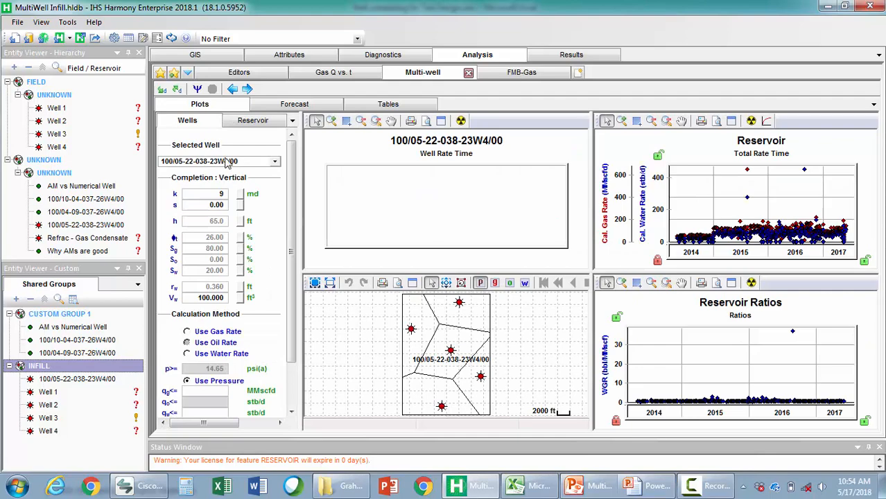
pyautogui.click(413, 284)
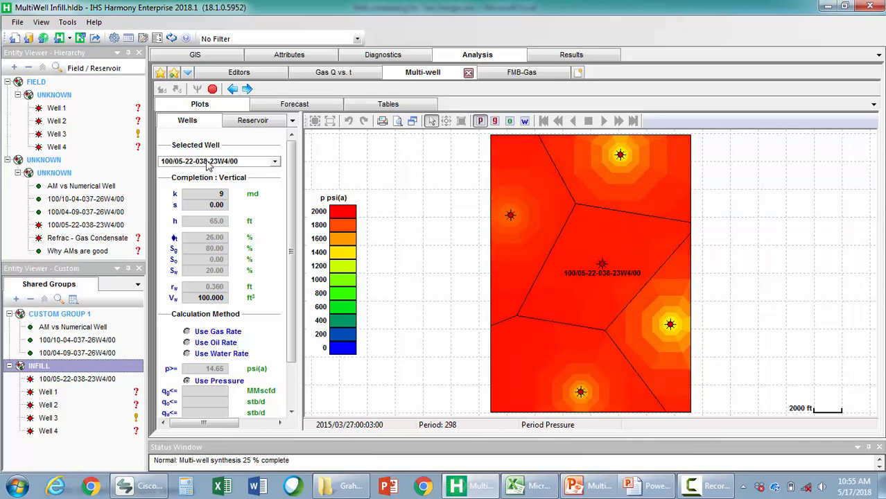
pyautogui.rightClick(528, 173)
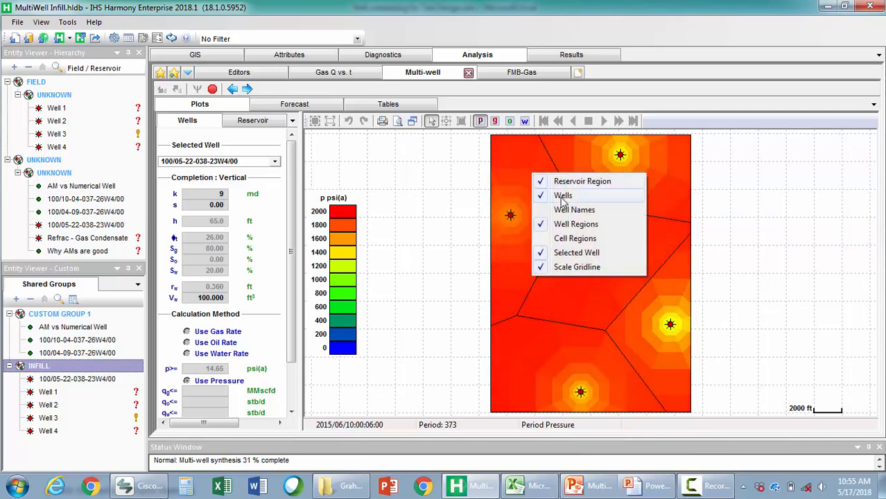
pyautogui.click(554, 238)
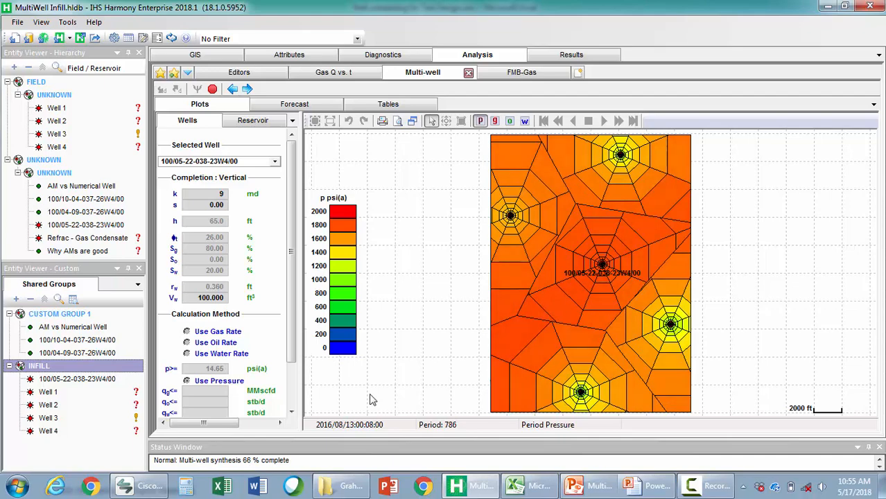
# View the gas saturation, water saturation and pressure maps while the synthesis runs, and restore the four-plot layout
pyautogui.click(494, 121)
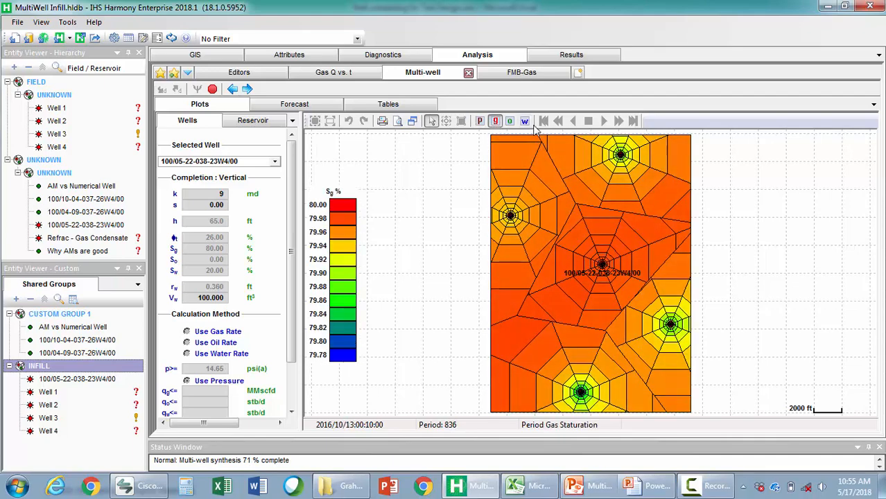
pyautogui.click(525, 122)
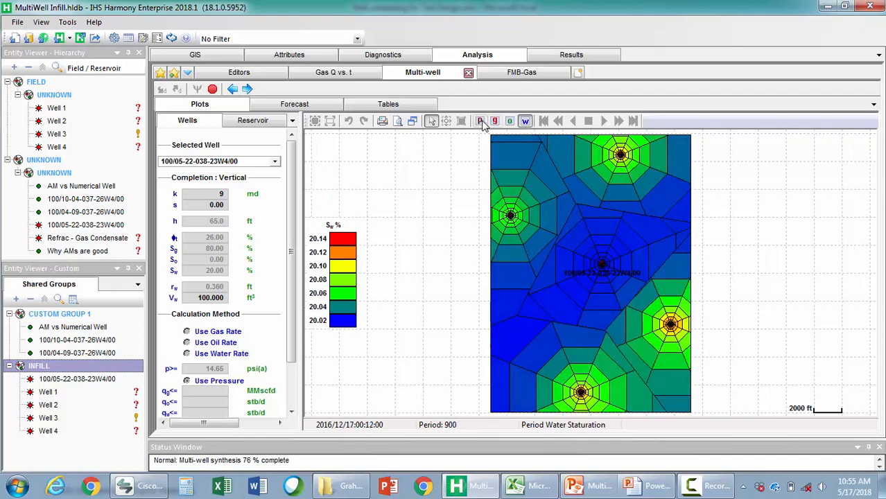
pyautogui.click(480, 122)
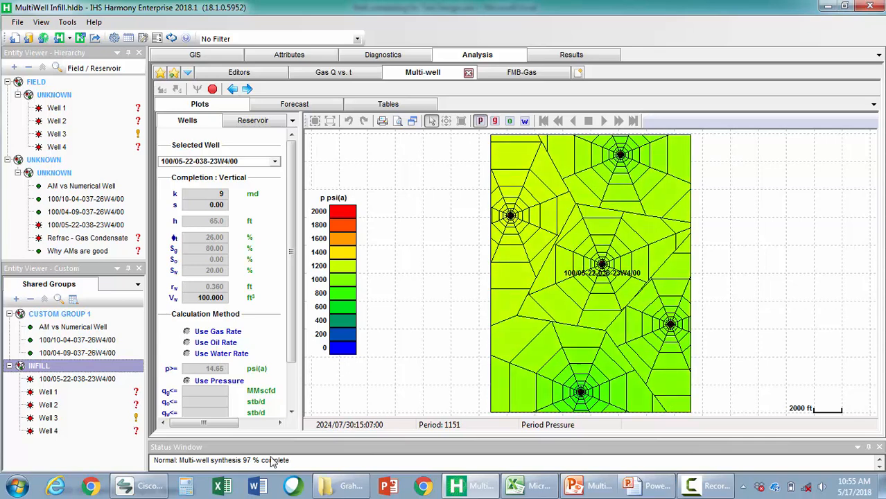
pyautogui.click(412, 122)
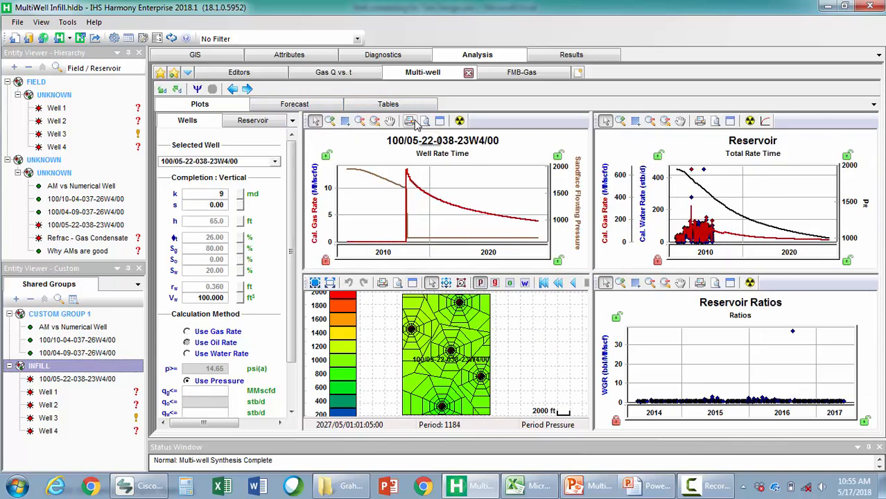
# Enlarge the Reservoir total rate plot, stretch its gas rate axis to examine the forecast, and restore the layout
pyautogui.click(729, 122)
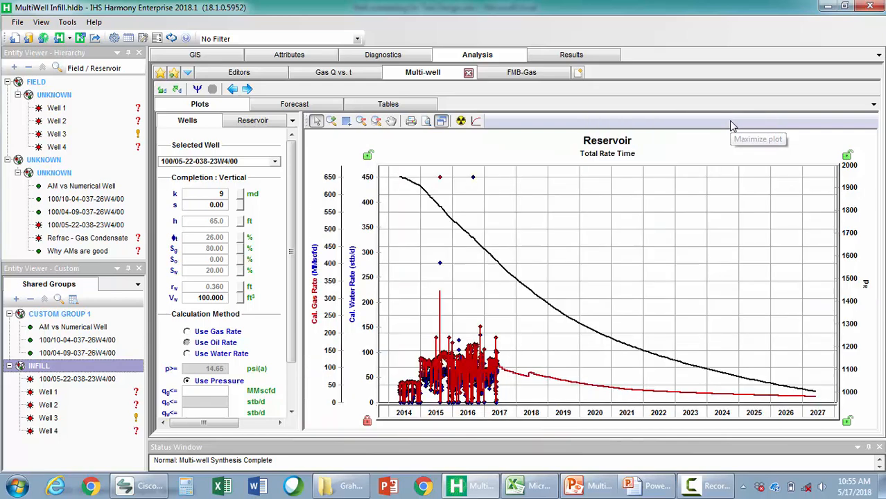
pyautogui.moveTo(326, 363); pyautogui.dragTo(329, 243)
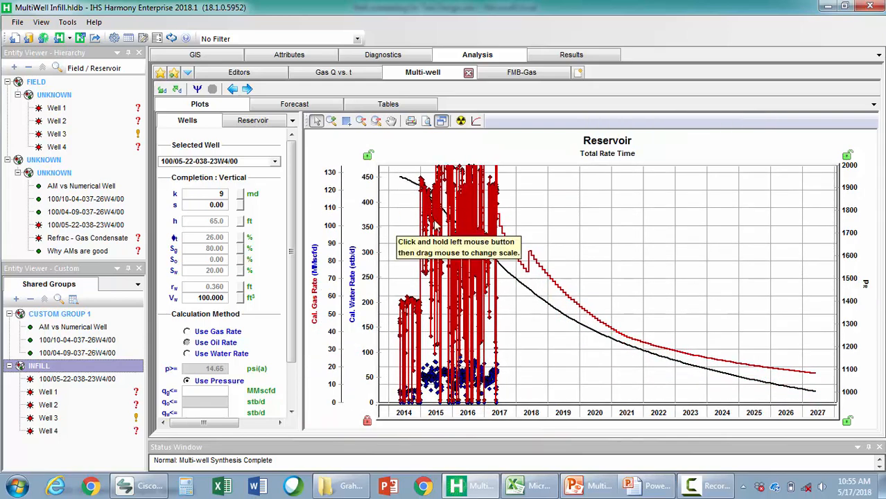
pyautogui.moveTo(497, 220)
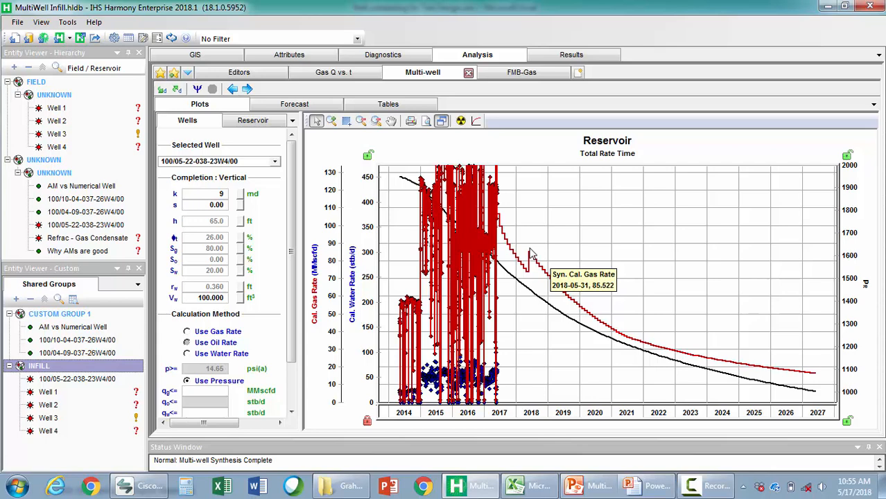
pyautogui.click(441, 123)
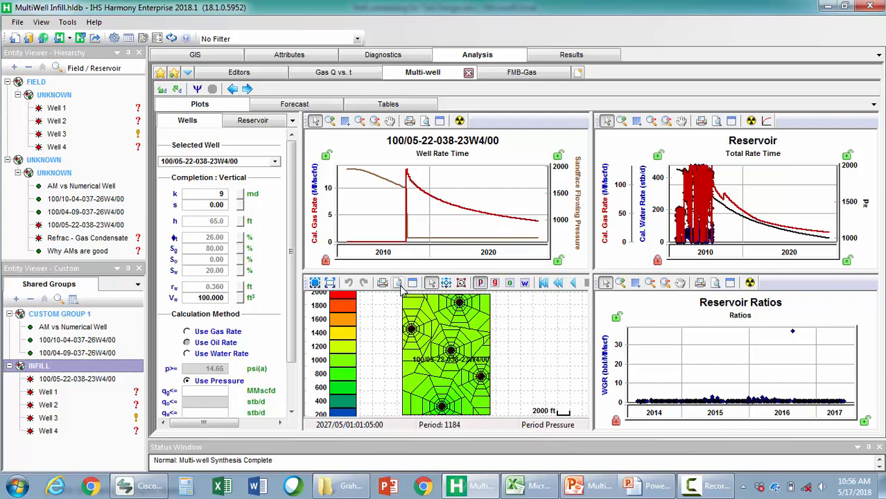
# Compare the total reservoir cumulative gas production with and without the infill well in the Results comparison plot
pyautogui.click(547, 57)
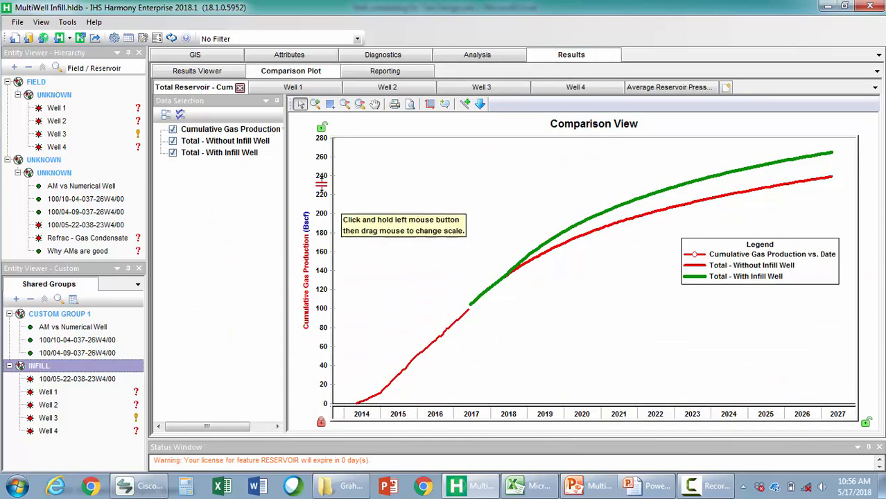
pyautogui.moveTo(599, 238)
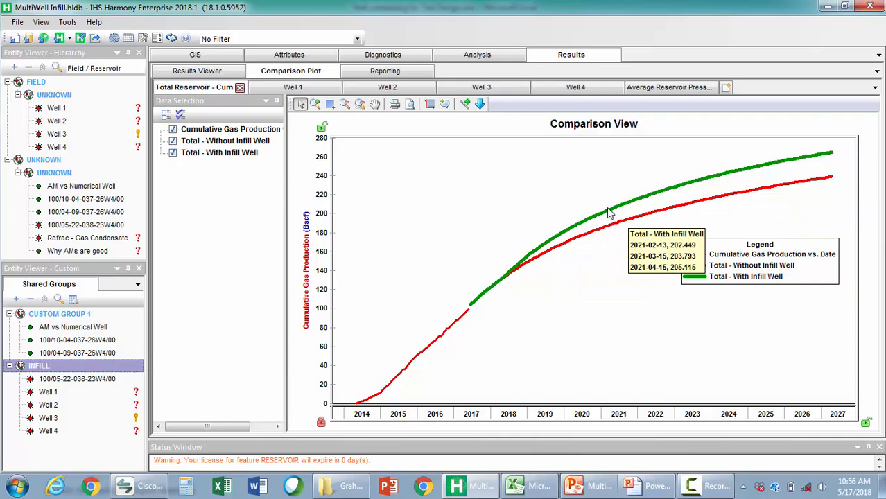
pyautogui.moveTo(835, 155)
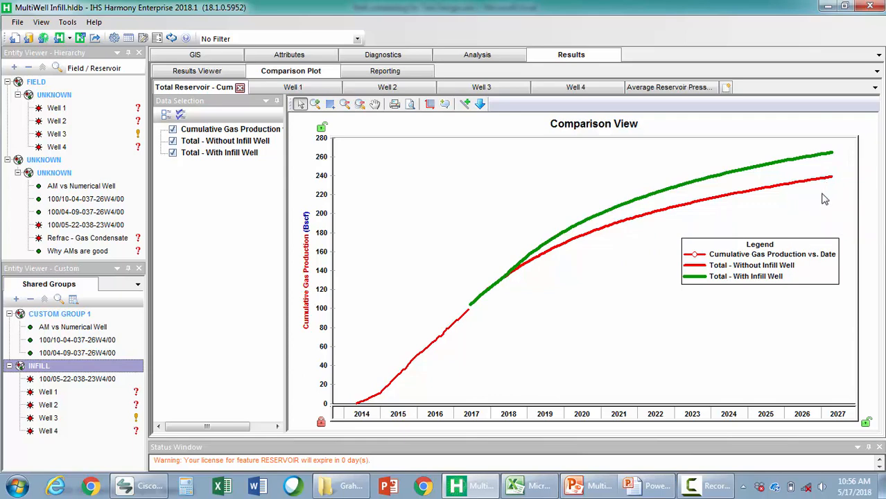
# Compare the synthetic gas rate curves in the comparison plots for Well 1, Well 2, Well 3 and Well 4
pyautogui.click(295, 88)
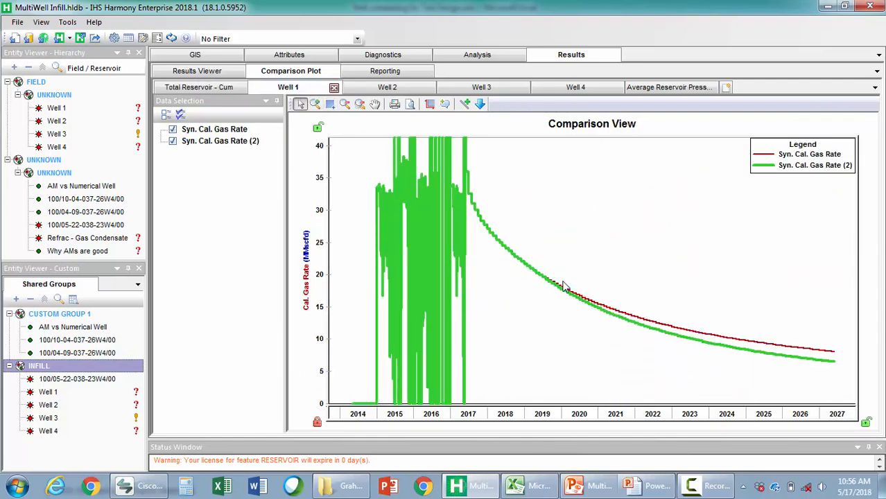
pyautogui.moveTo(599, 313)
pyautogui.moveTo(823, 355)
pyautogui.moveTo(740, 359)
pyautogui.moveTo(823, 370)
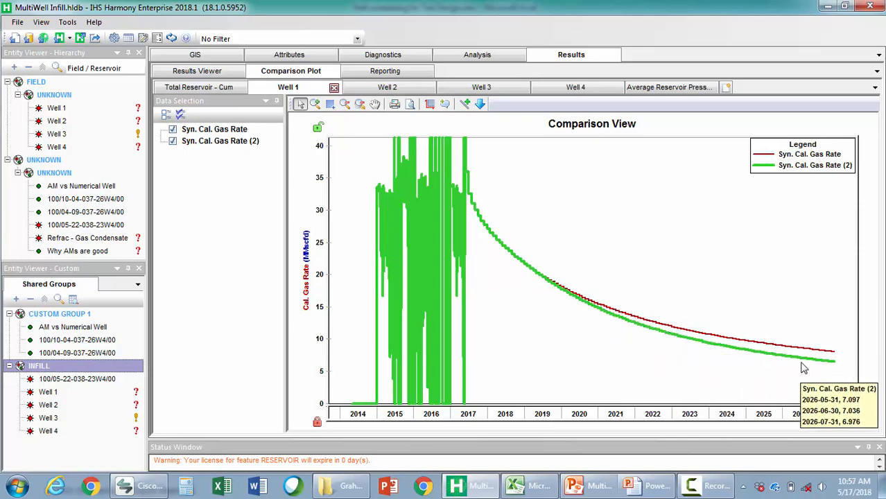
pyautogui.click(399, 90)
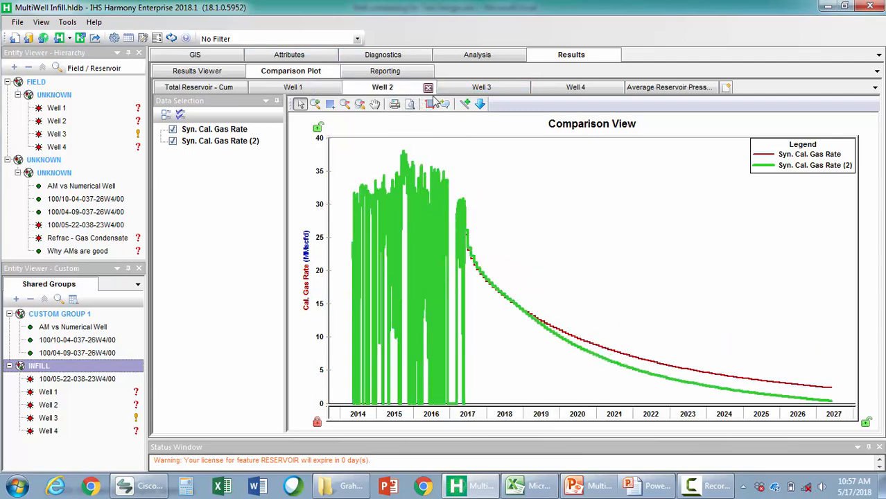
pyautogui.click(489, 92)
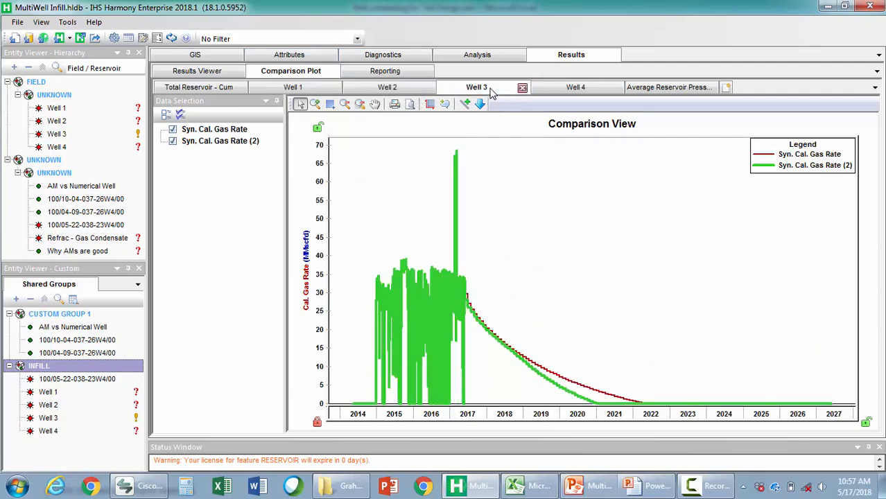
pyautogui.click(573, 90)
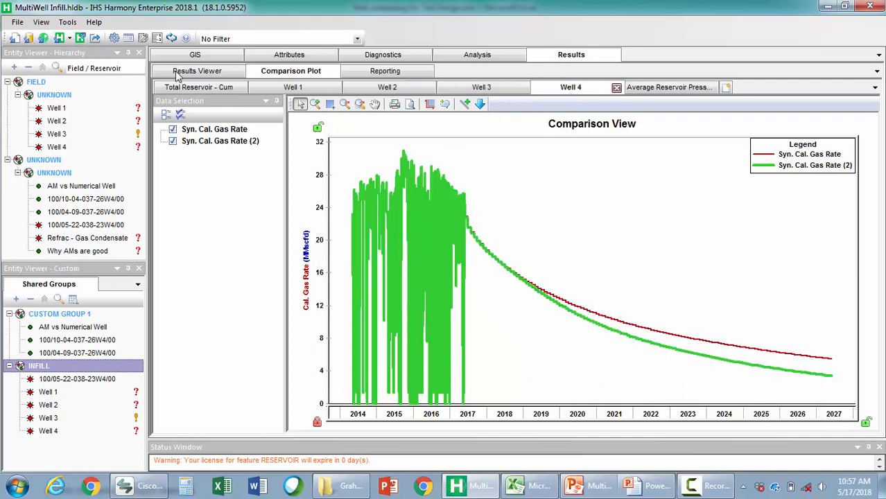
# Revisit the total cumulative plot and compare average reservoir pressure with and without the infill well
pyautogui.click(199, 88)
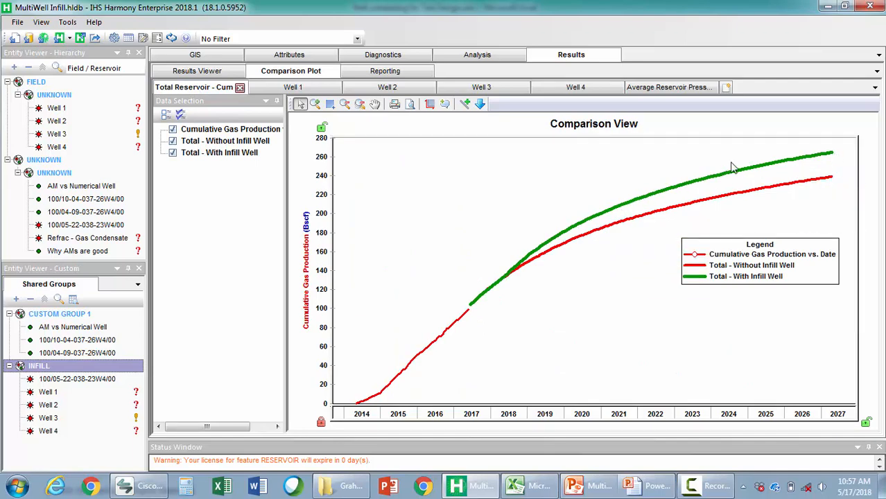
pyautogui.click(659, 90)
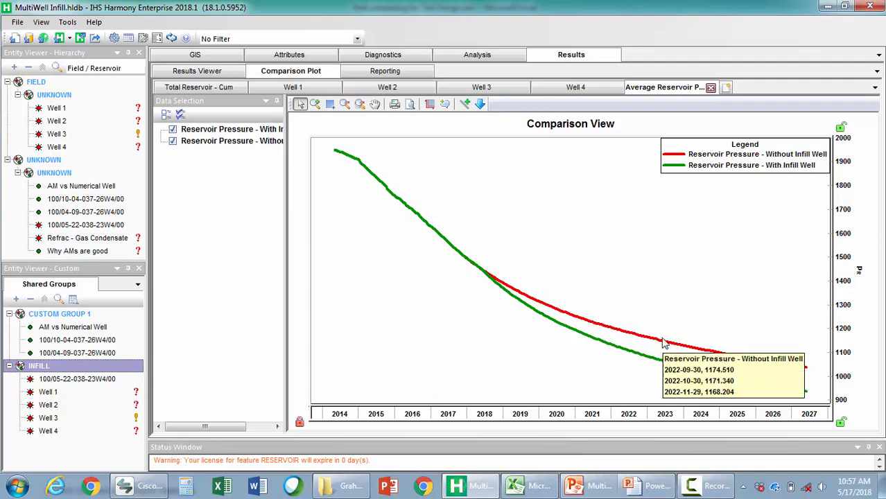
pyautogui.moveTo(808, 367)
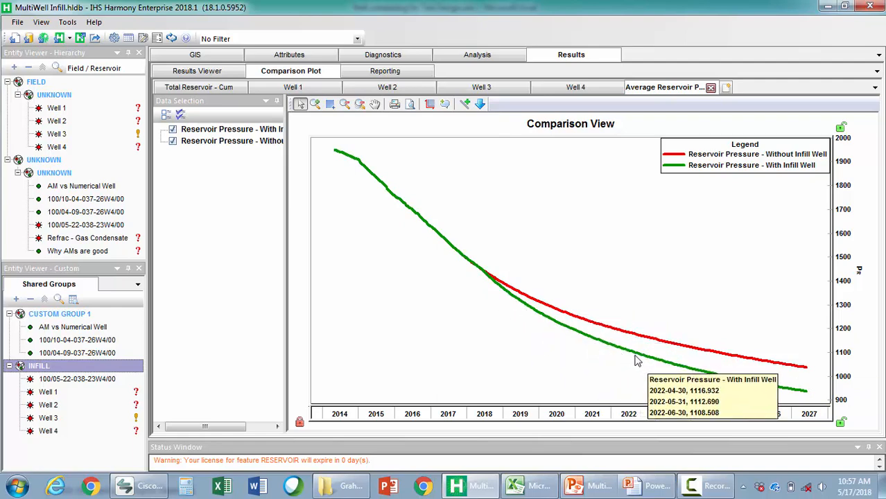
pyautogui.moveTo(740, 391)
pyautogui.moveTo(805, 399)
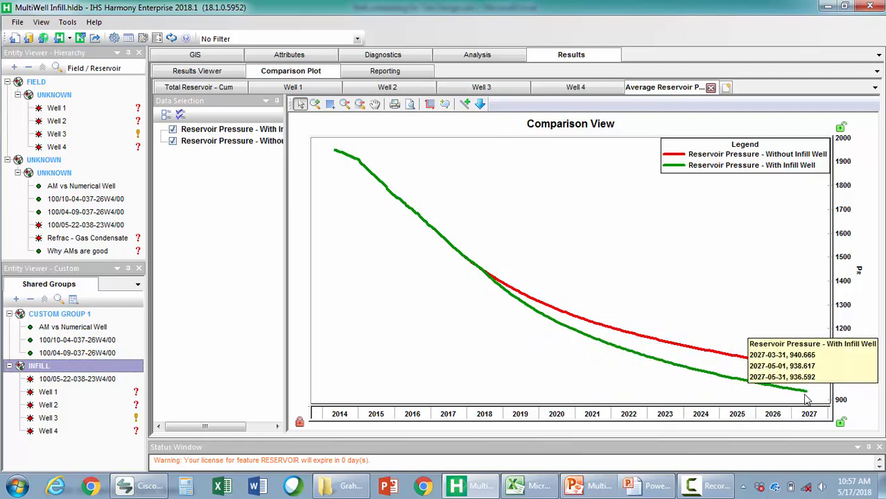
# Switch to the PowerPoint slide show and advance to the Key takeaways slide
pyautogui.click(653, 488)
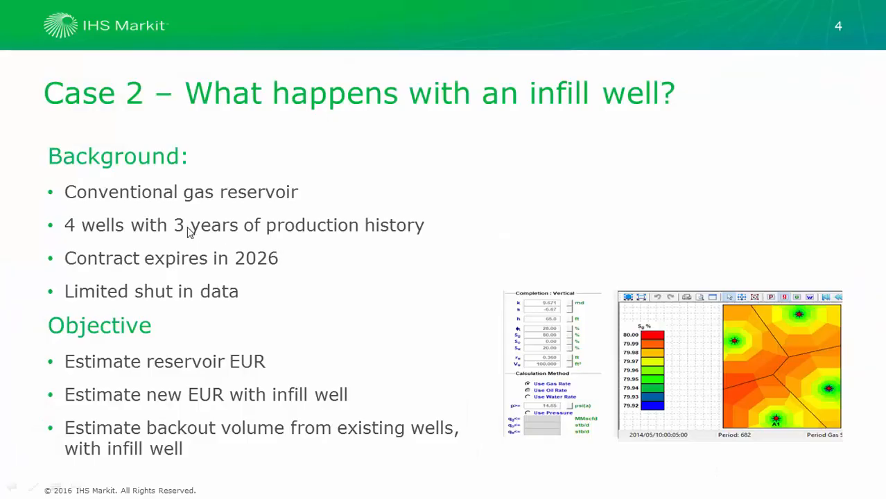
pyautogui.click(332, 303)
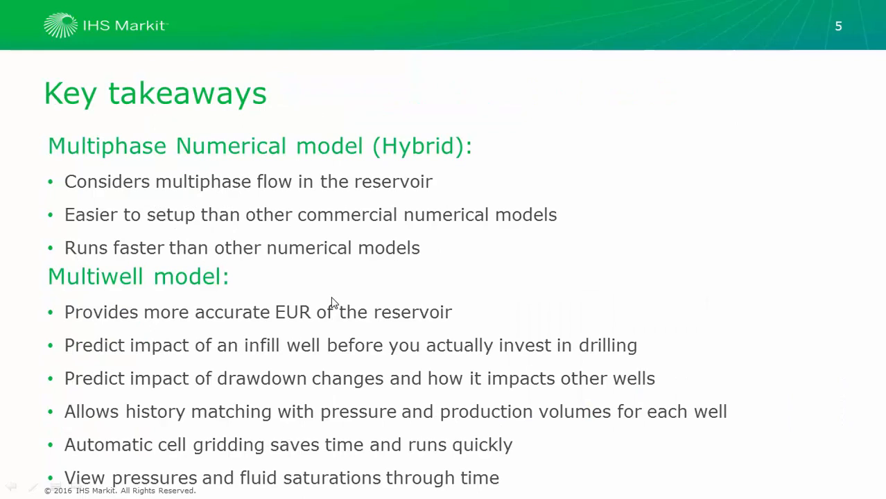